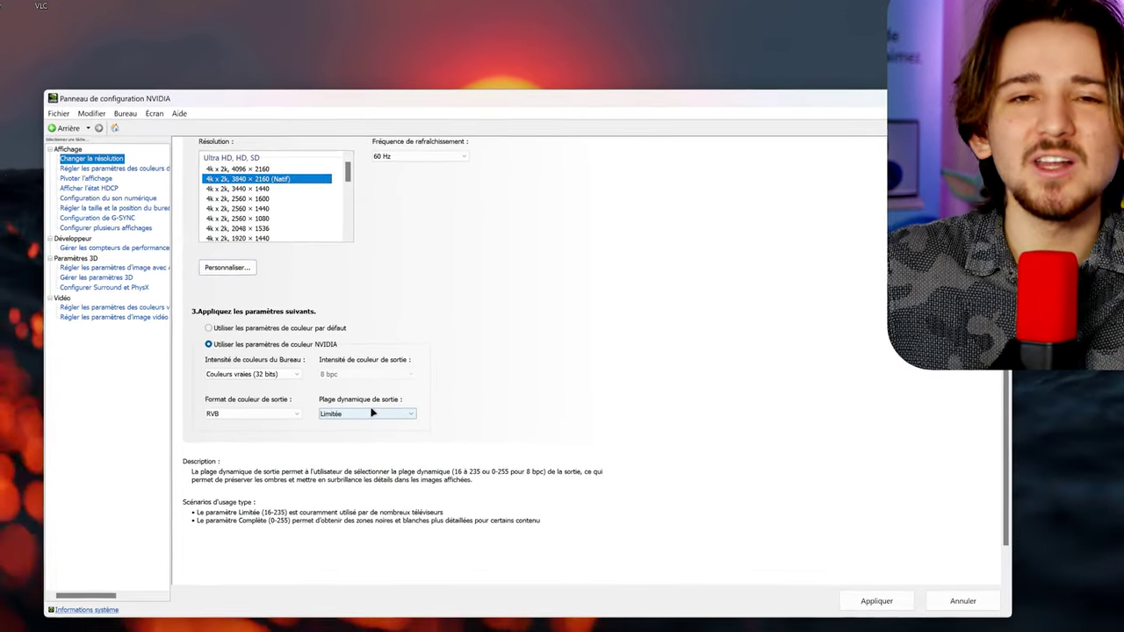
Set the TV's output dynamic range to Complète and review the refresh rates offered for the Microstep MSI monitor
left_click(358, 424)
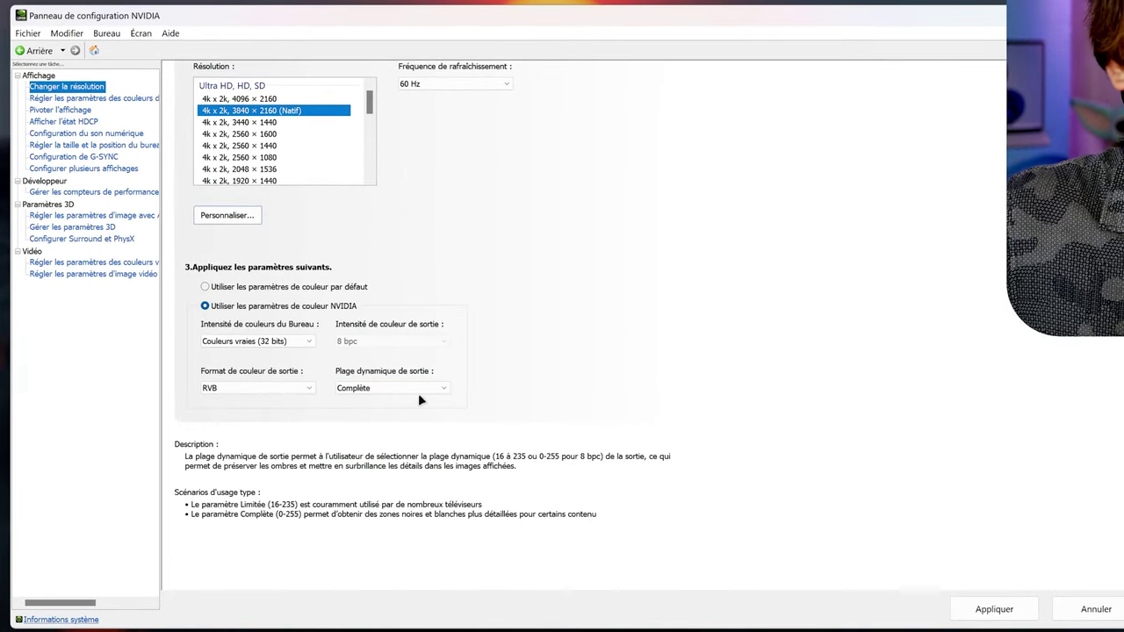
scroll(439, 395, "up", 3)
left_click(346, 151)
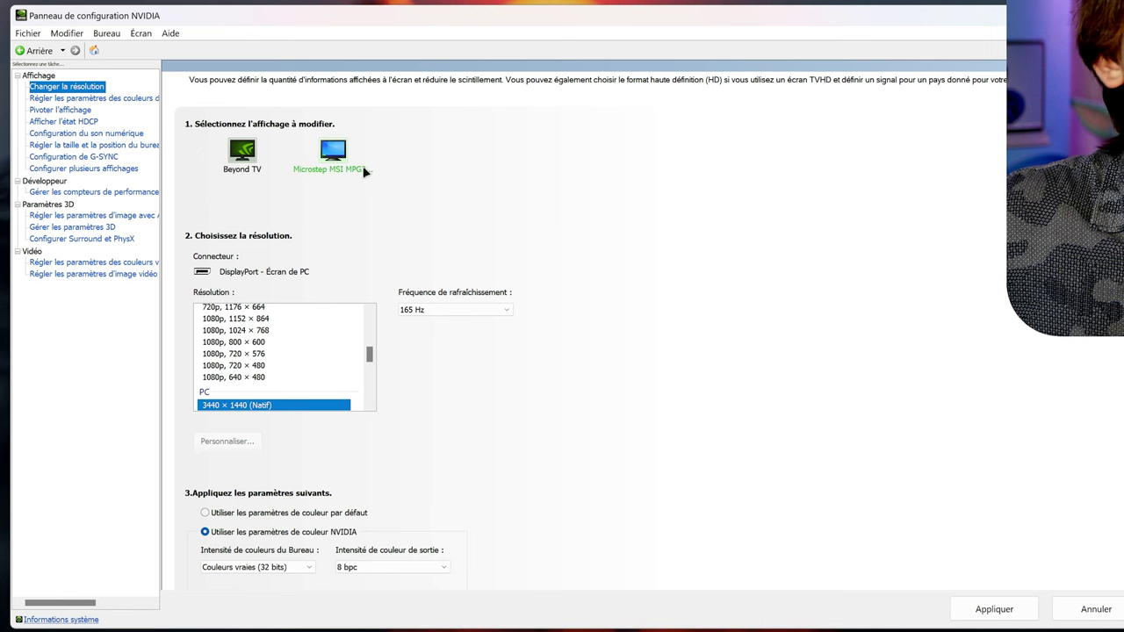
scroll(559, 258, "down", 1)
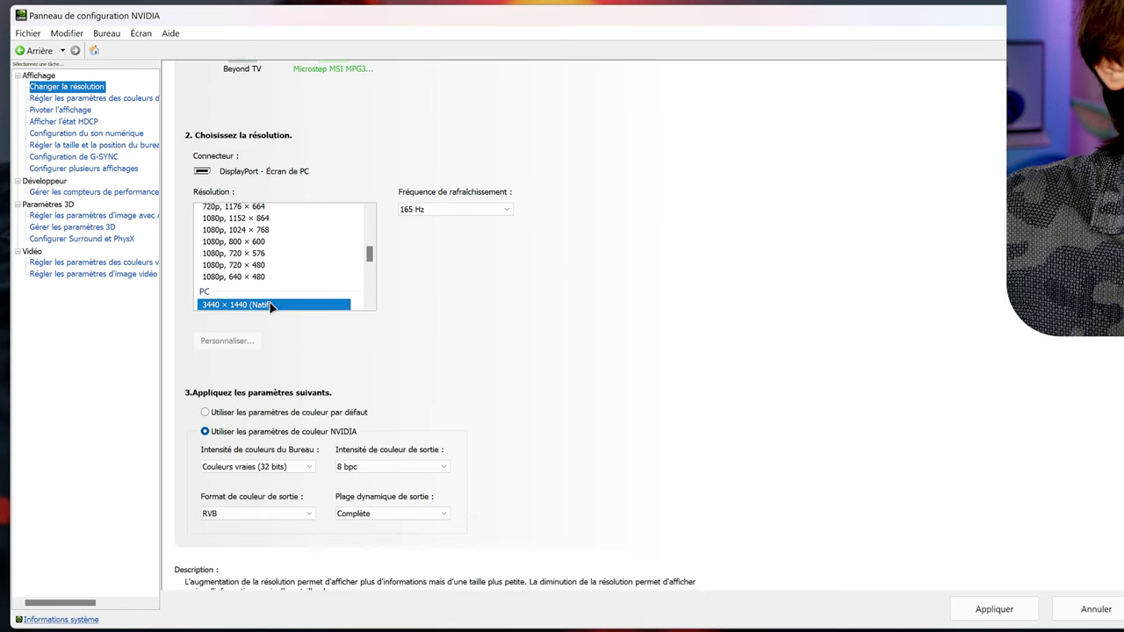
left_click(444, 209)
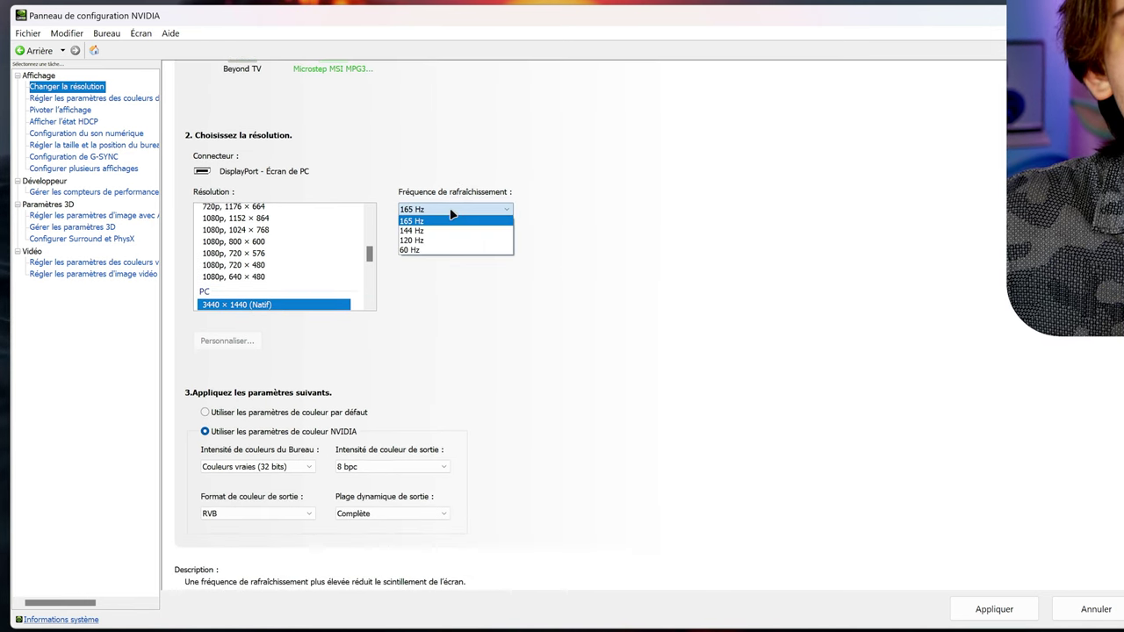
scroll(492, 277, "down", 1)
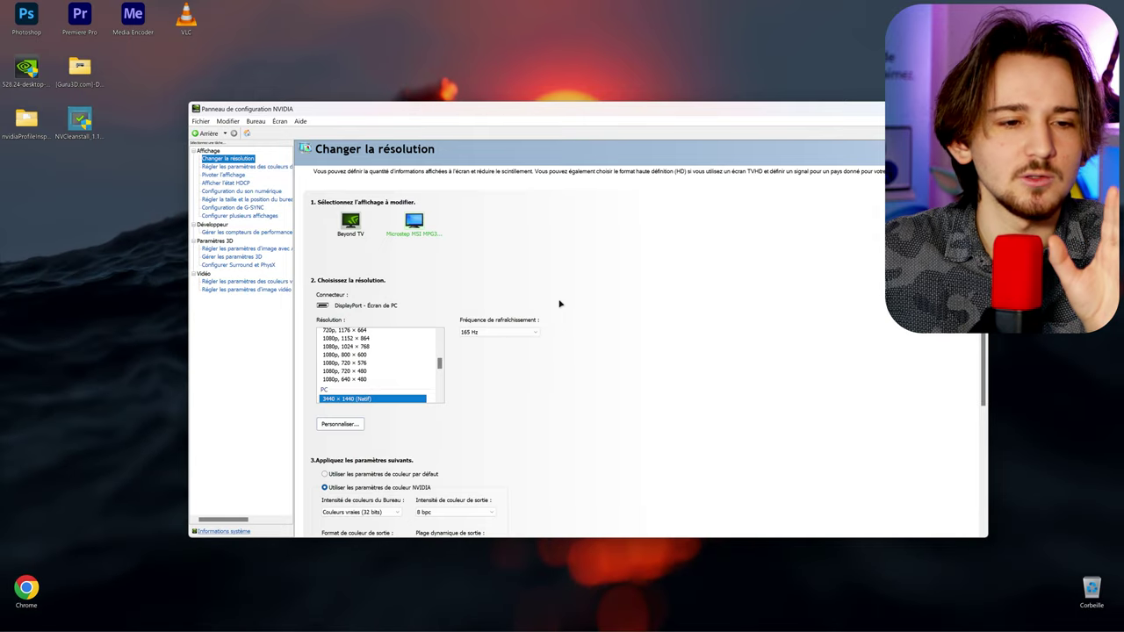
Open the desktop colour settings for the Beyond TV and raise Éclat numérique to 100%
left_click(246, 167)
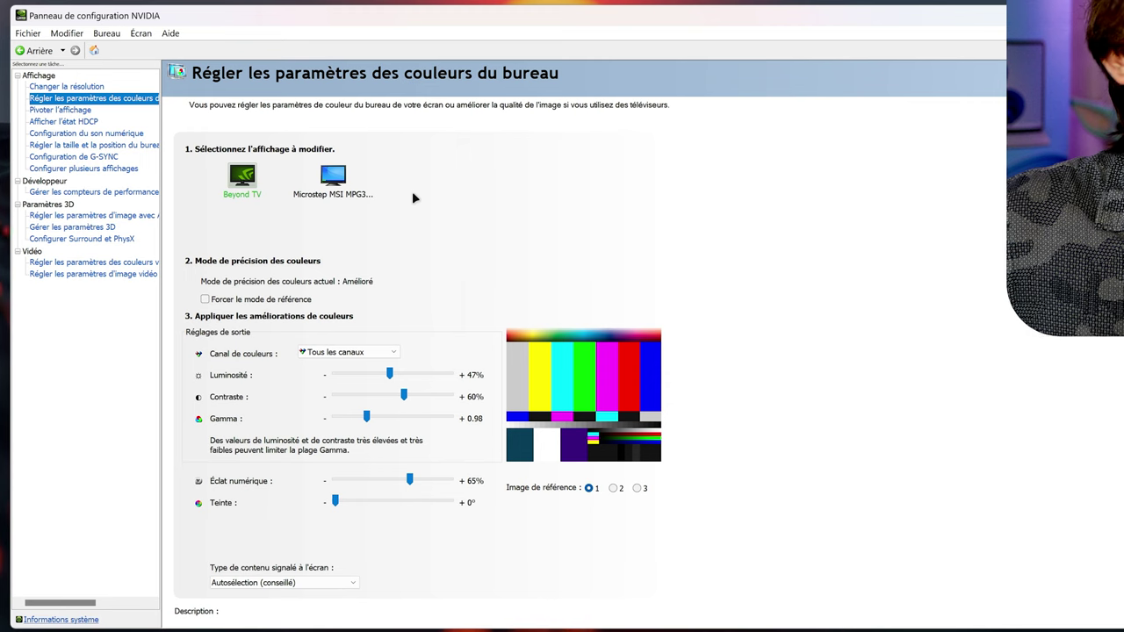
scroll(552, 302, "down", 1)
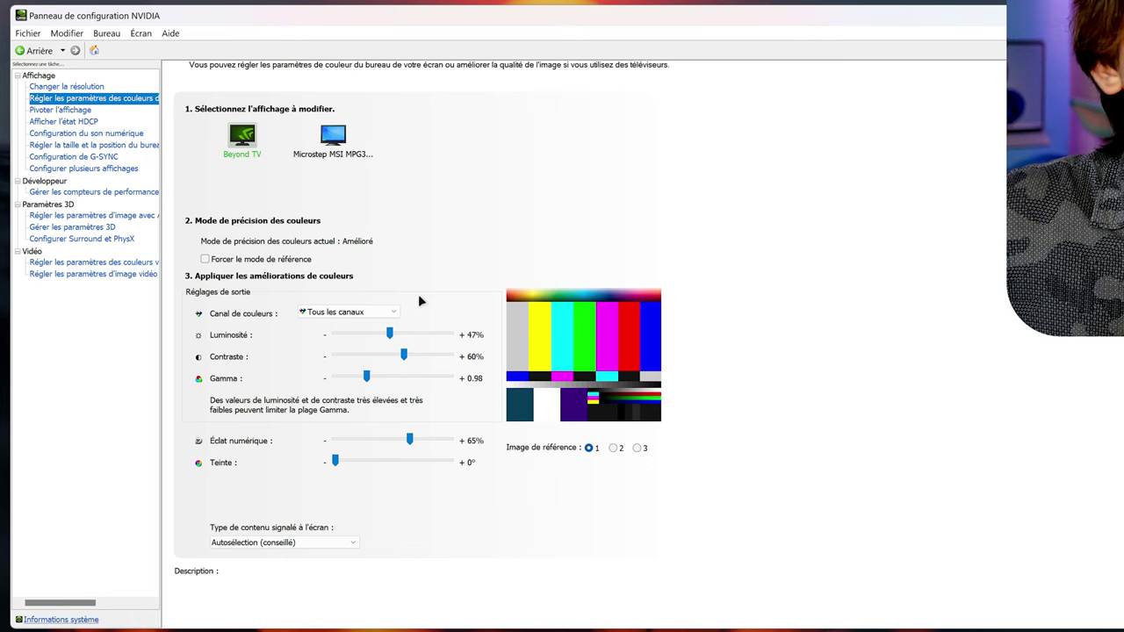
mouse_move(417, 348)
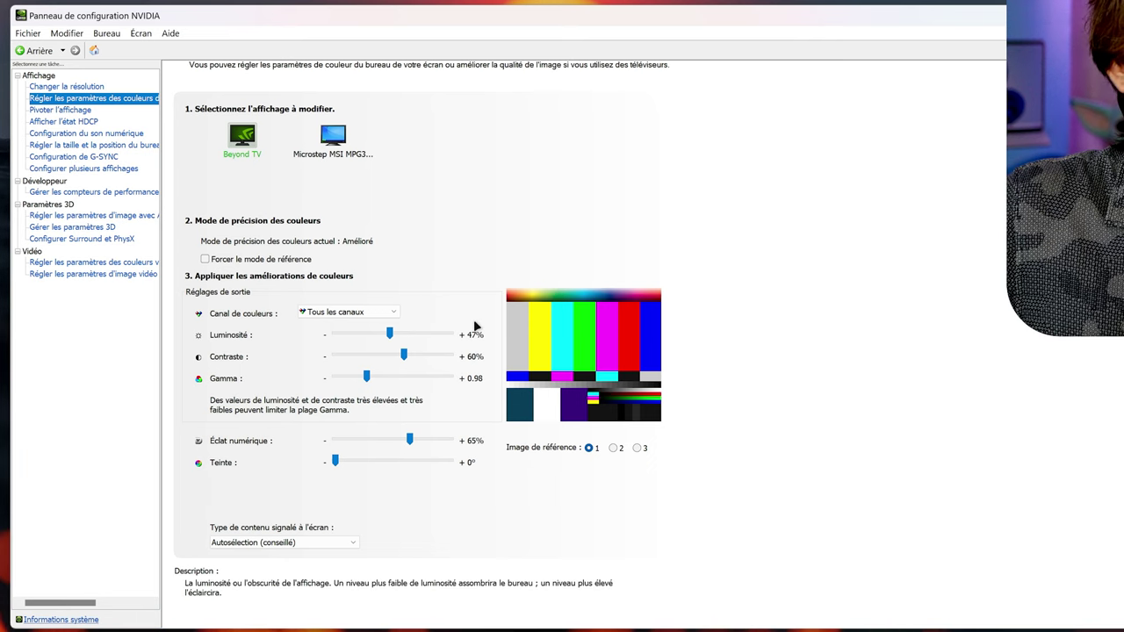
scroll(500, 317, "down", 2)
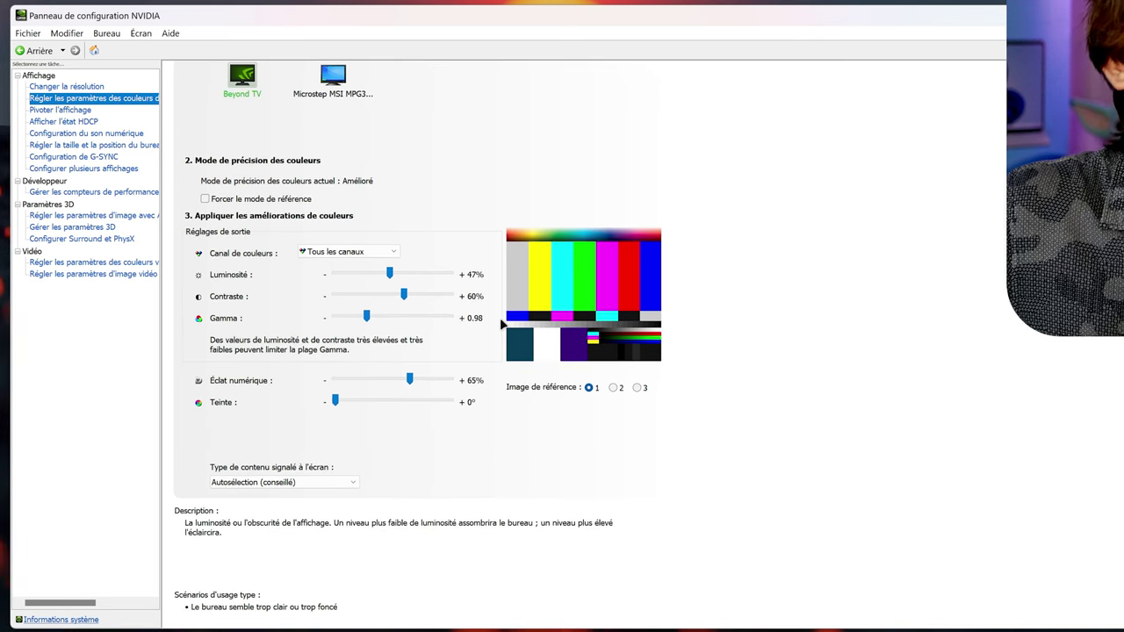
scroll(502, 324, "down", 1)
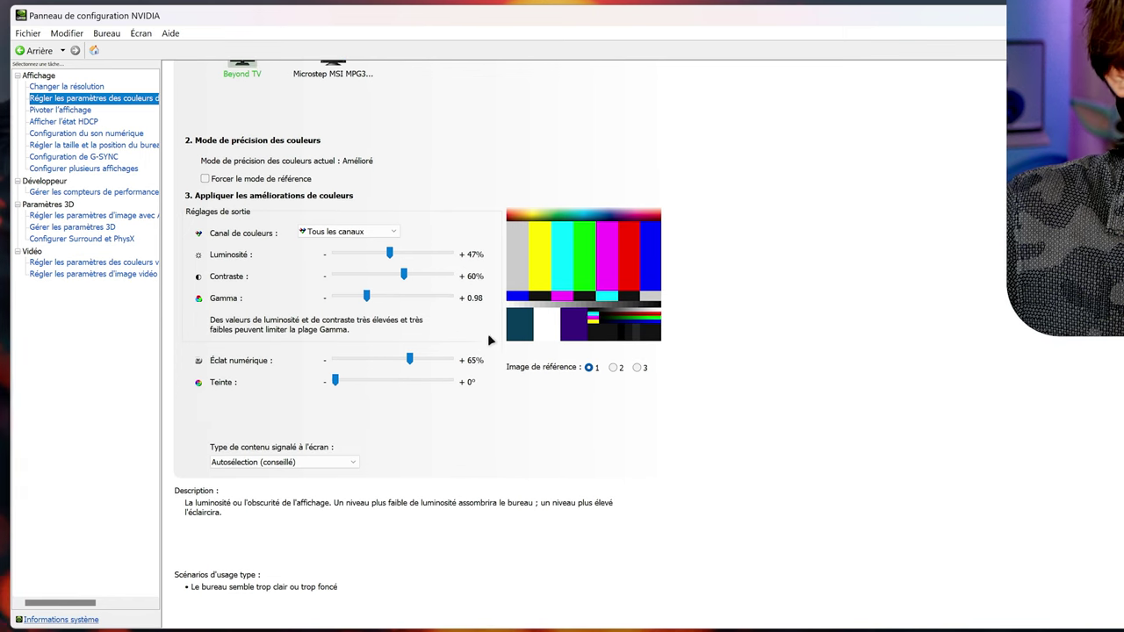
mouse_move(390, 361)
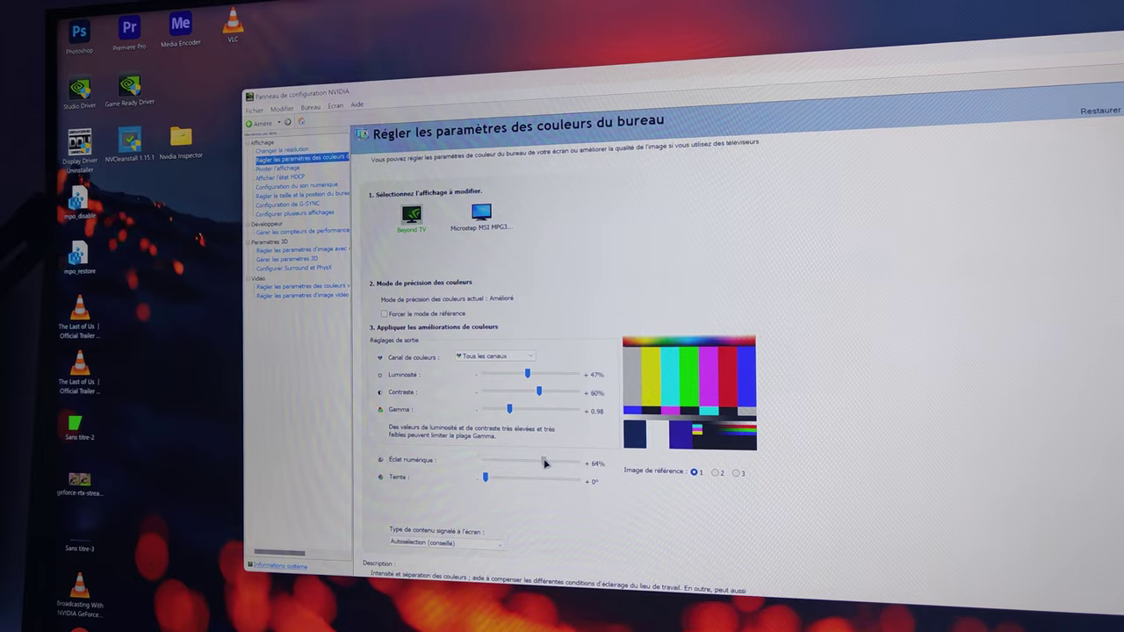
left_click_drag(409, 359, 391, 359)
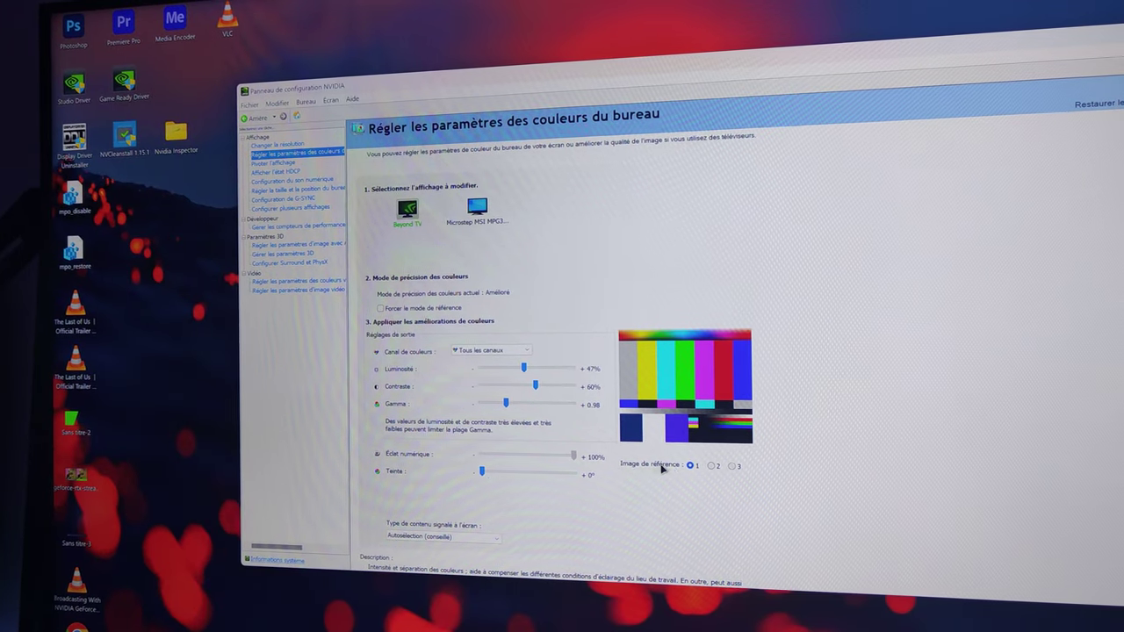
Look at the display rotation options and the HDCP status of the TV
left_click(78, 112)
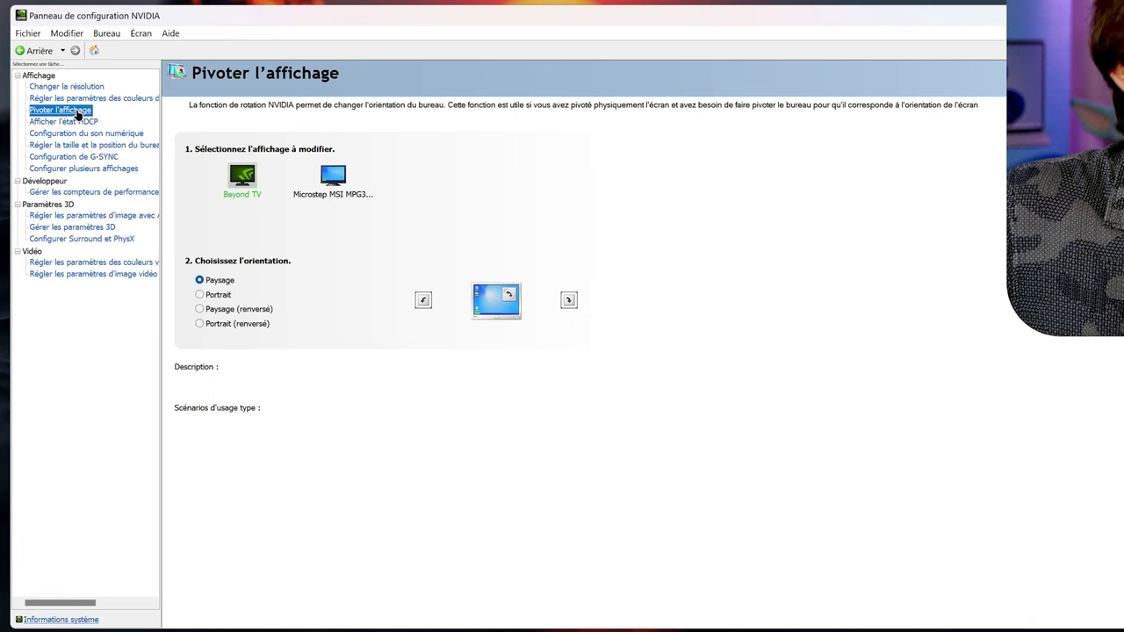
left_click(92, 123)
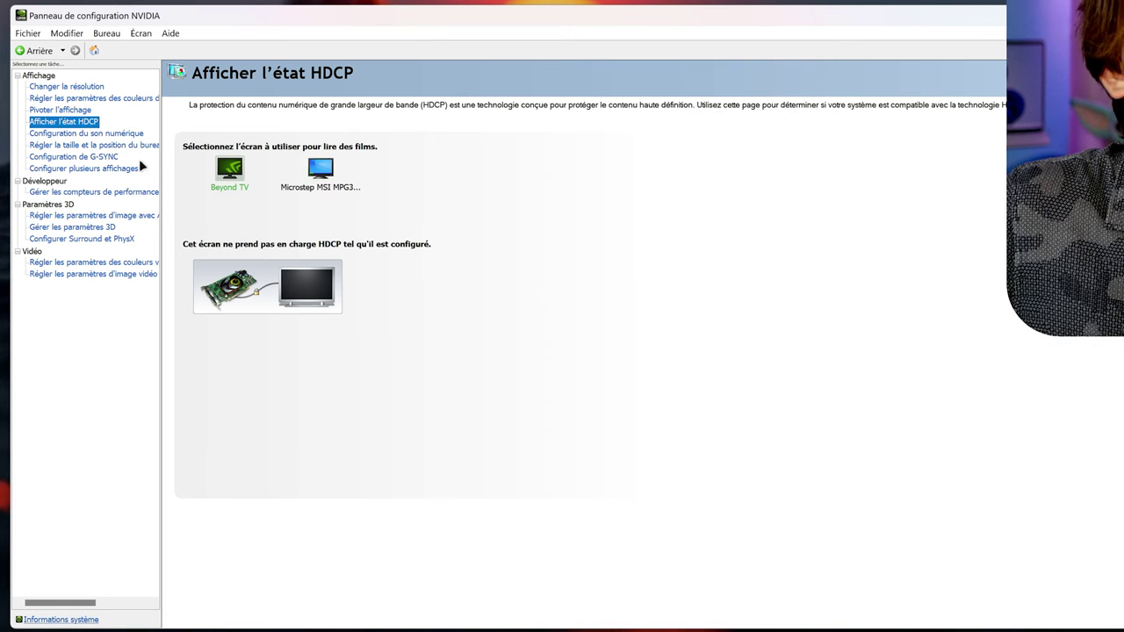
In the digital audio configuration, set the HDMI (2) output to Désactiver l'audio and apply the change
left_click(106, 133)
left_click(350, 206)
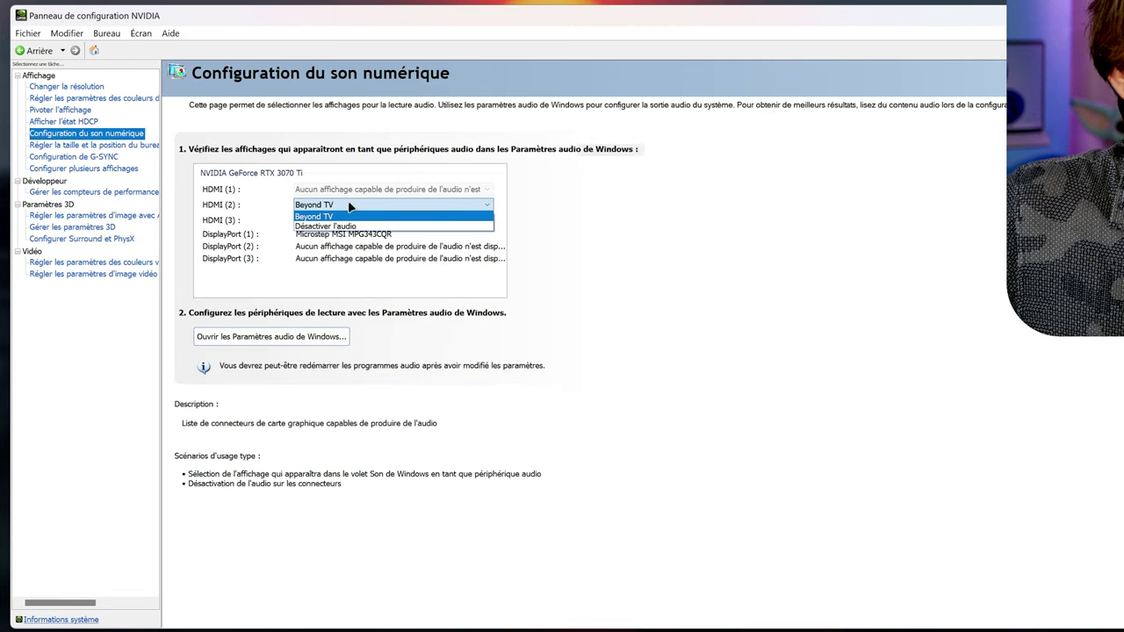
left_click(347, 225)
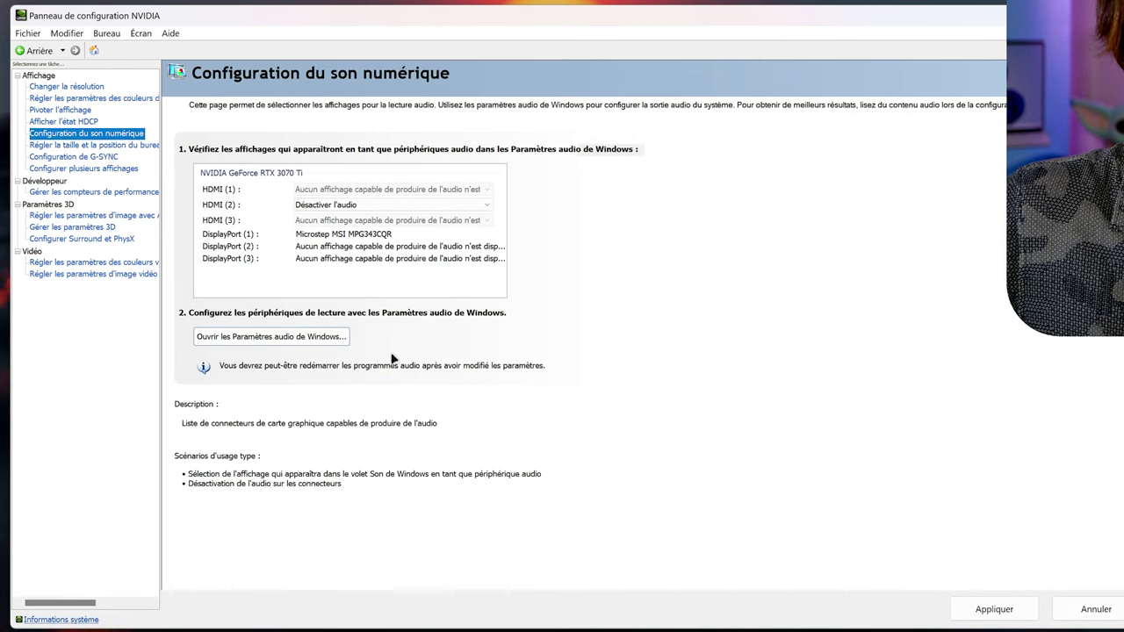
left_click(977, 608)
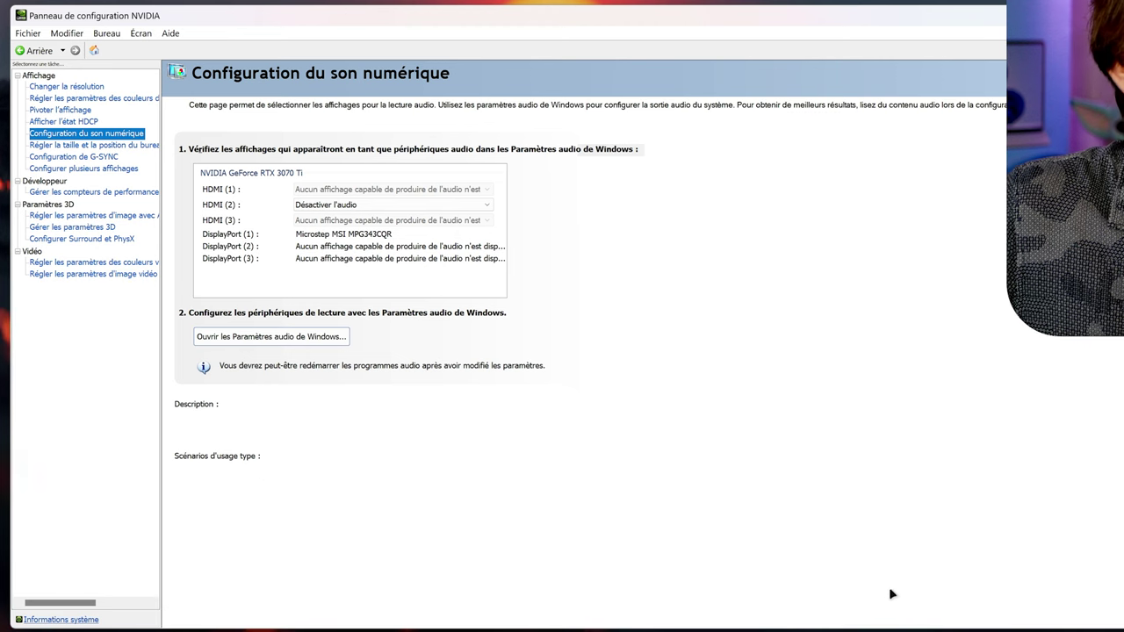
In the desktop size and position settings, set the Microstep MSI monitor's scaling mode to Pas de mise à l'échelle
left_click(129, 146)
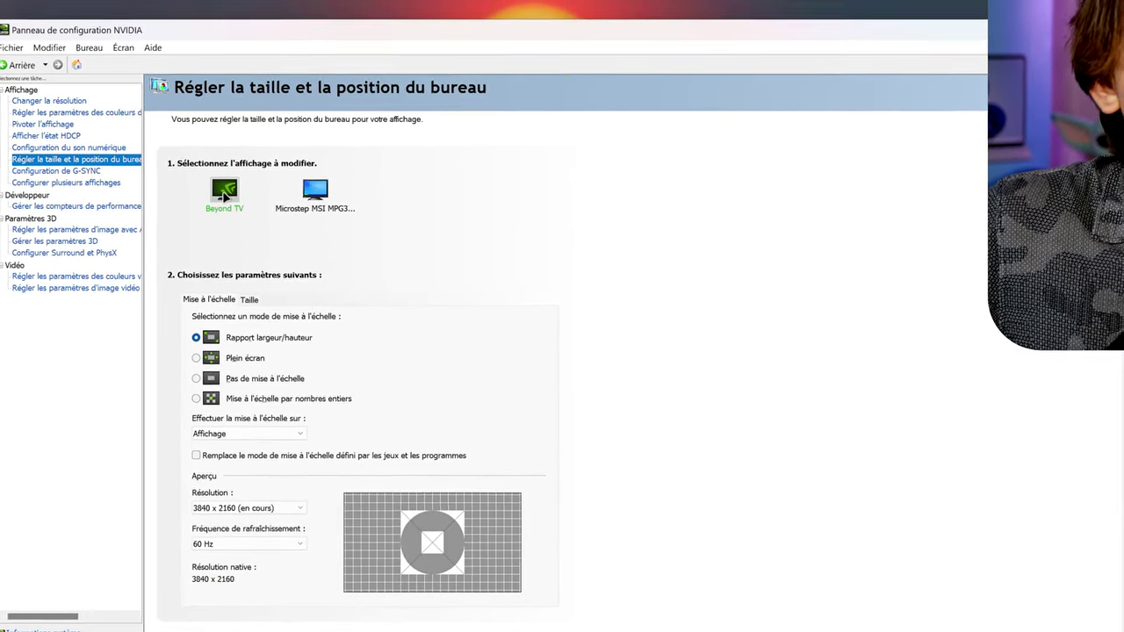
scroll(438, 295, "down", 2)
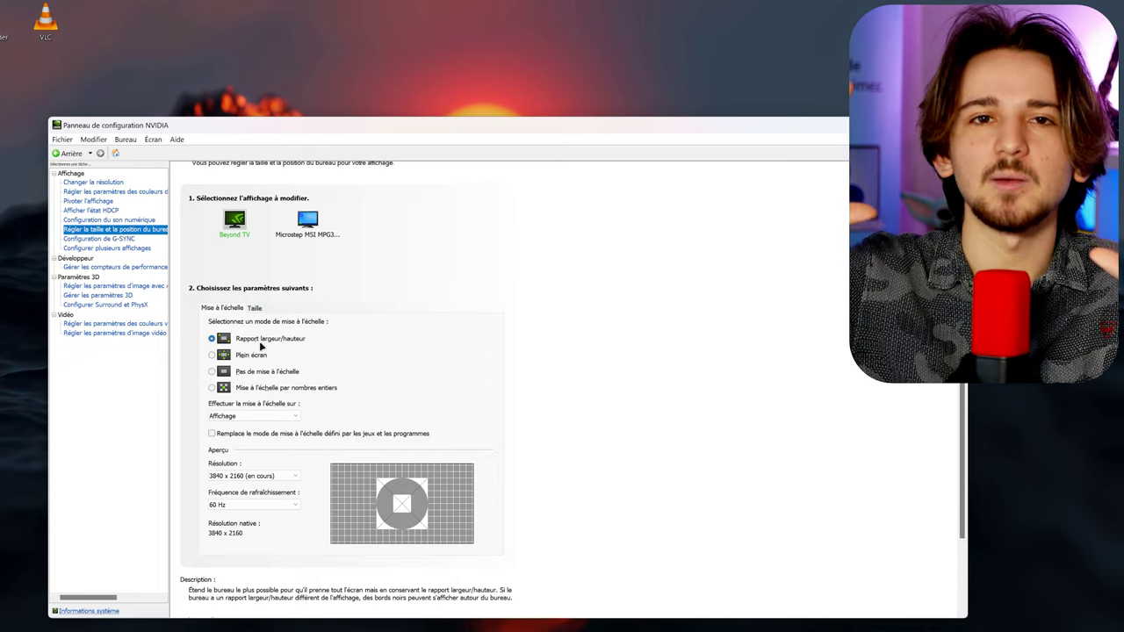
mouse_move(264, 355)
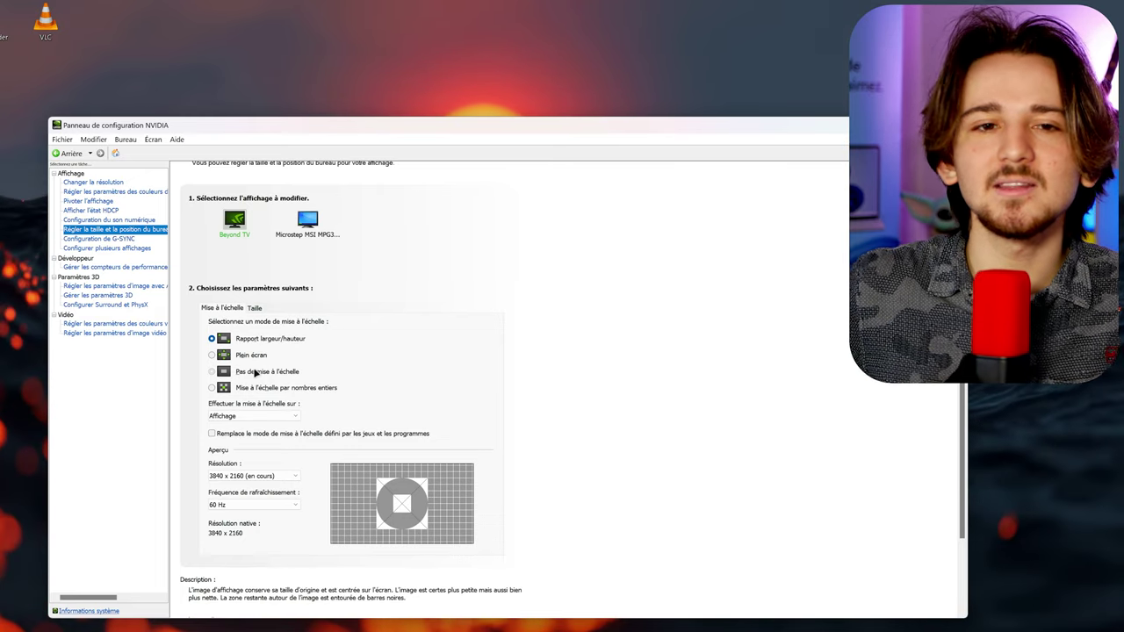
left_click(253, 372)
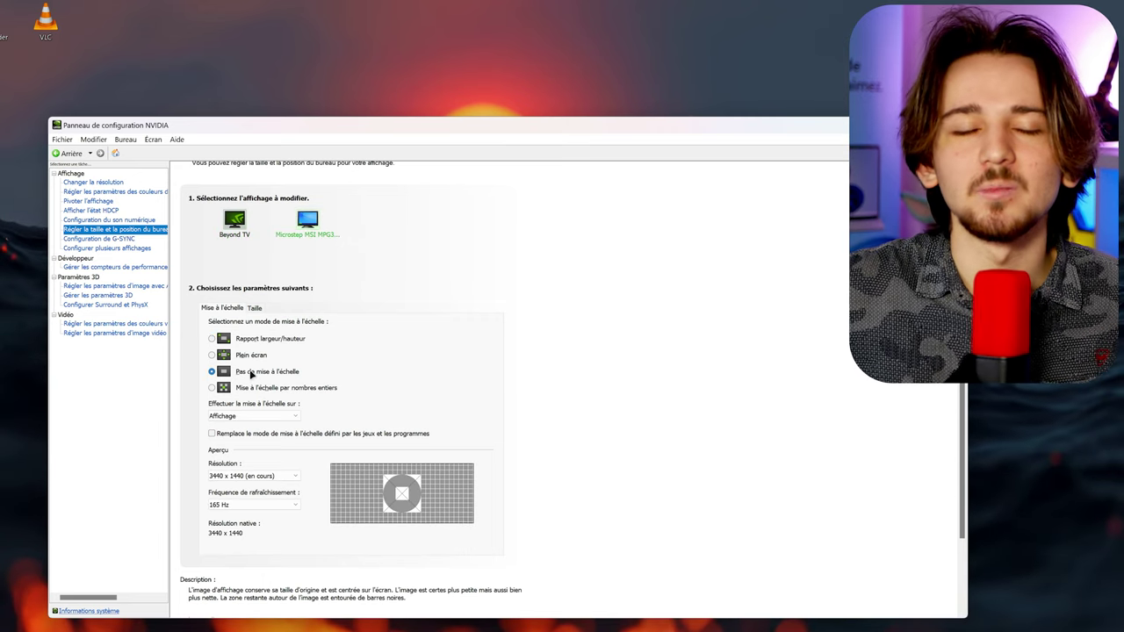
Review where scaling can be performed for the Microstep MSI monitor and keep it on Affichage
left_click(255, 419)
left_click(255, 419)
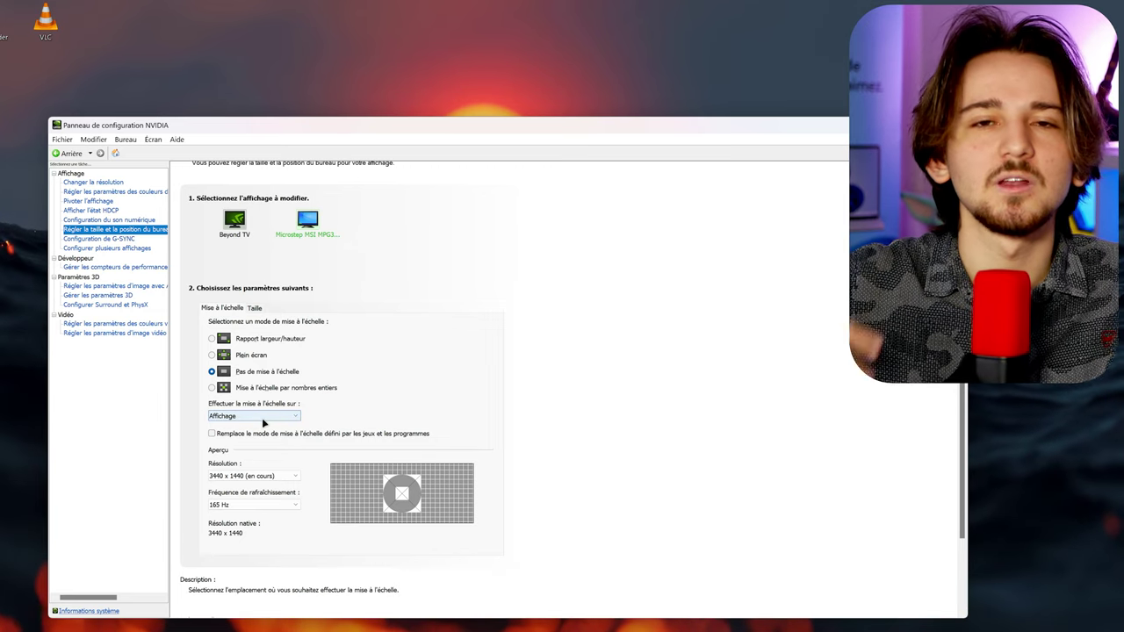
scroll(262, 423, "up", 1)
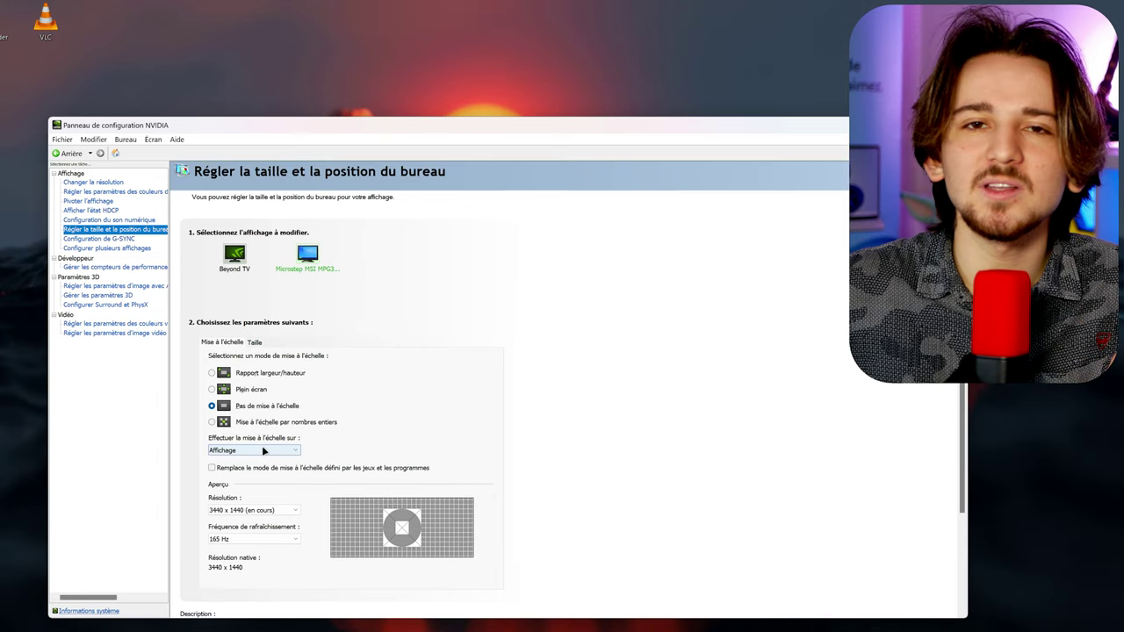
left_click(263, 450)
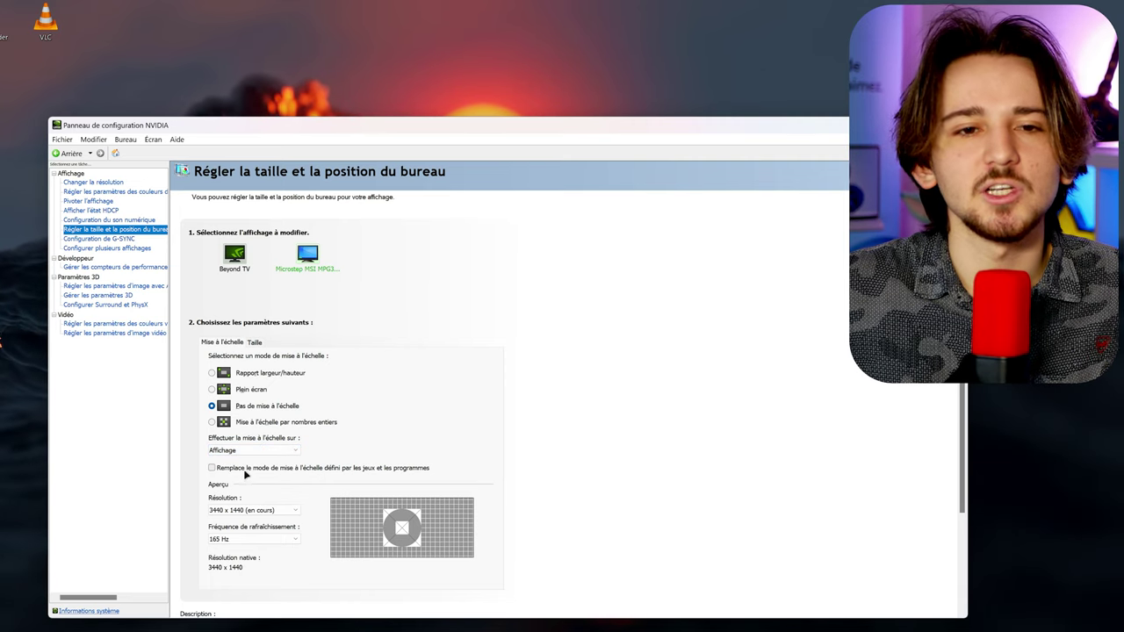
left_click(252, 451)
left_click(256, 458)
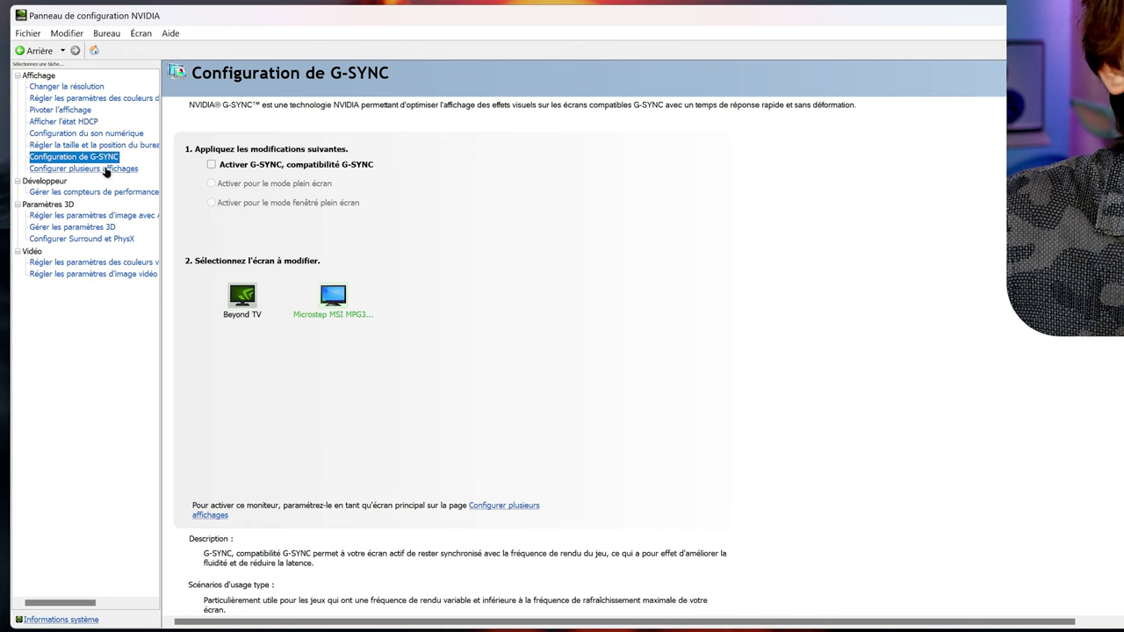
Check that developer settings are enabled and allow all users to access the graphics processor performance counters
left_click(75, 192)
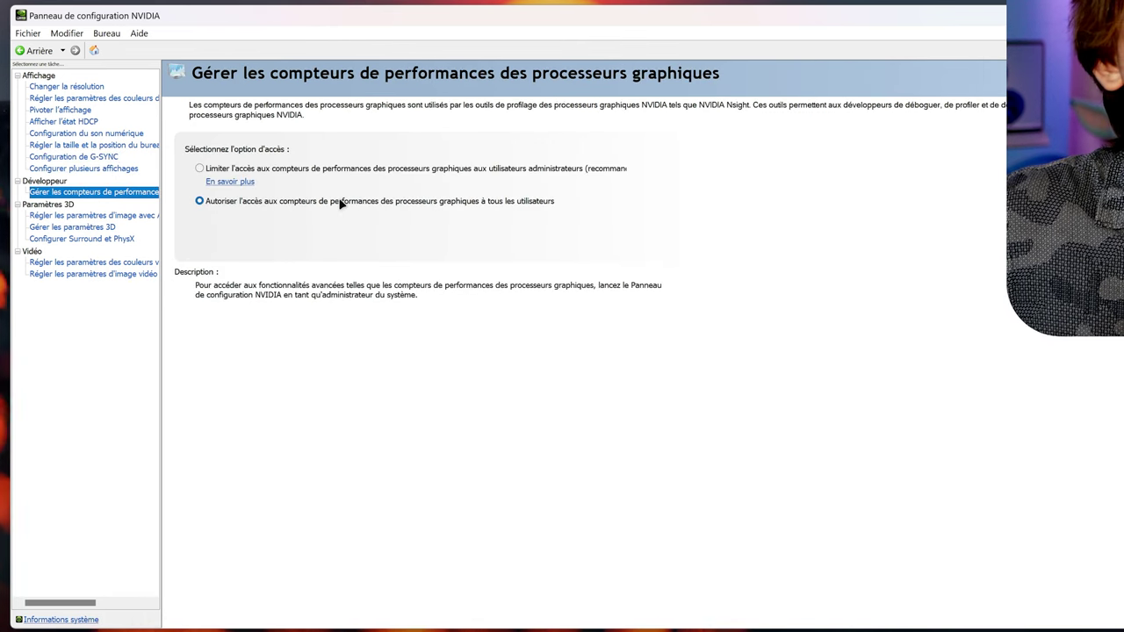
left_click(104, 35)
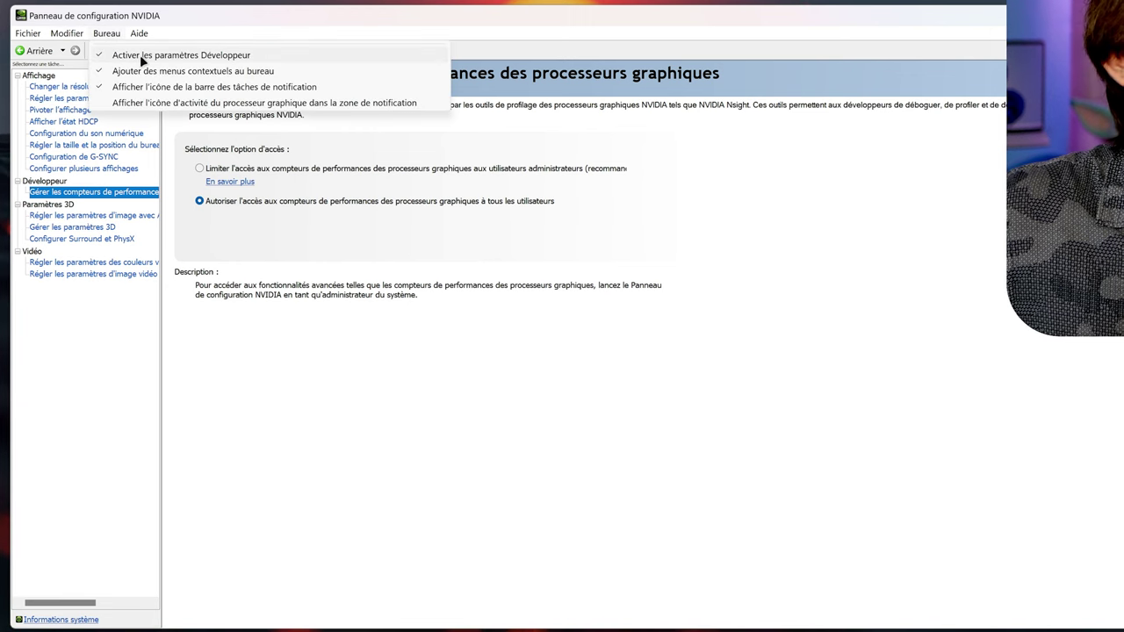
left_click(250, 204)
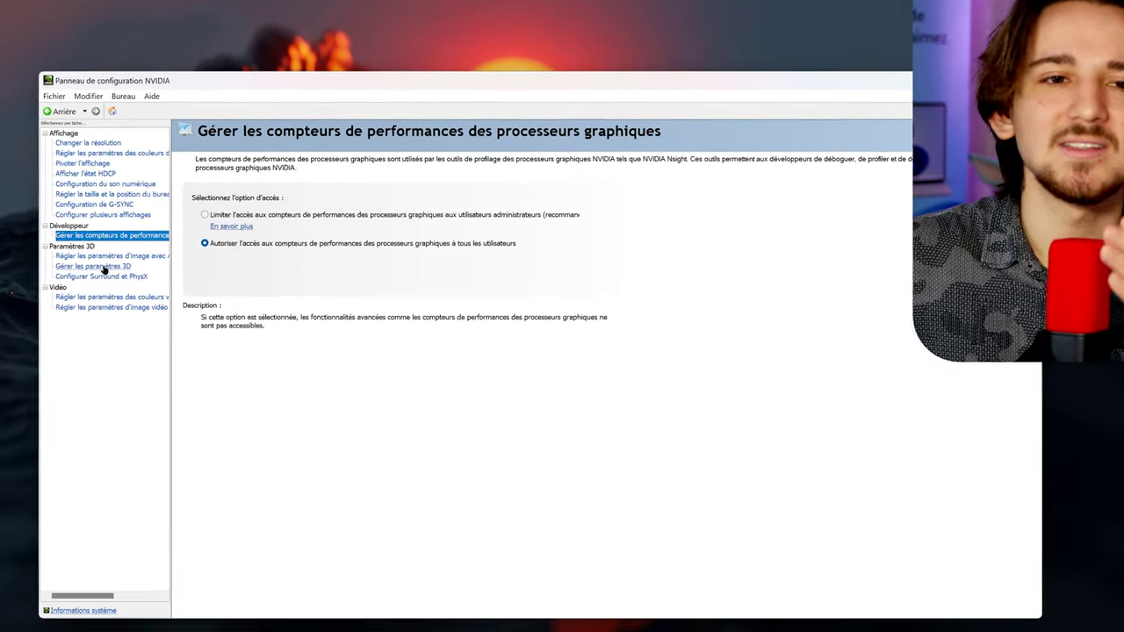
Go to the global 3D settings and review the options for image scaling, anti-aliasing and texture filtering
left_click(103, 268)
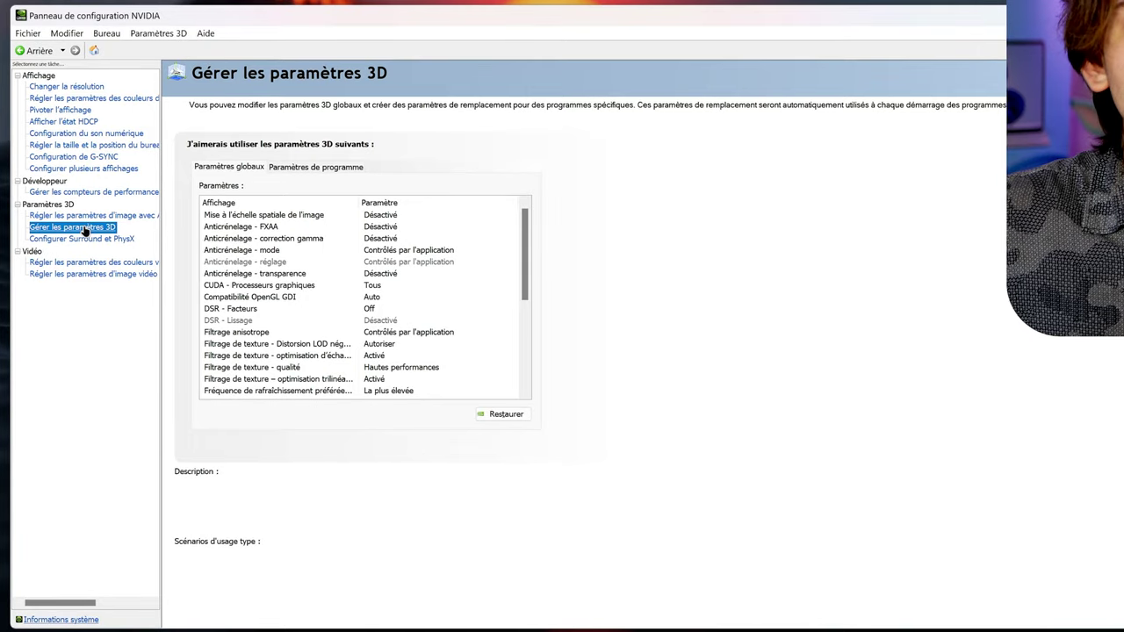
mouse_move(302, 219)
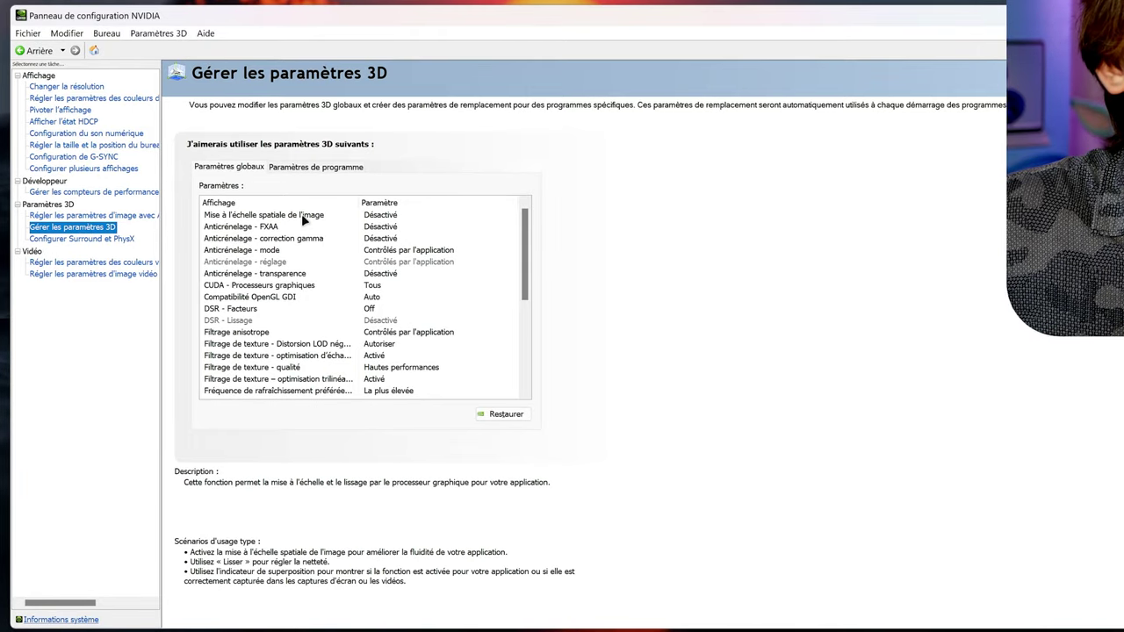
mouse_move(394, 275)
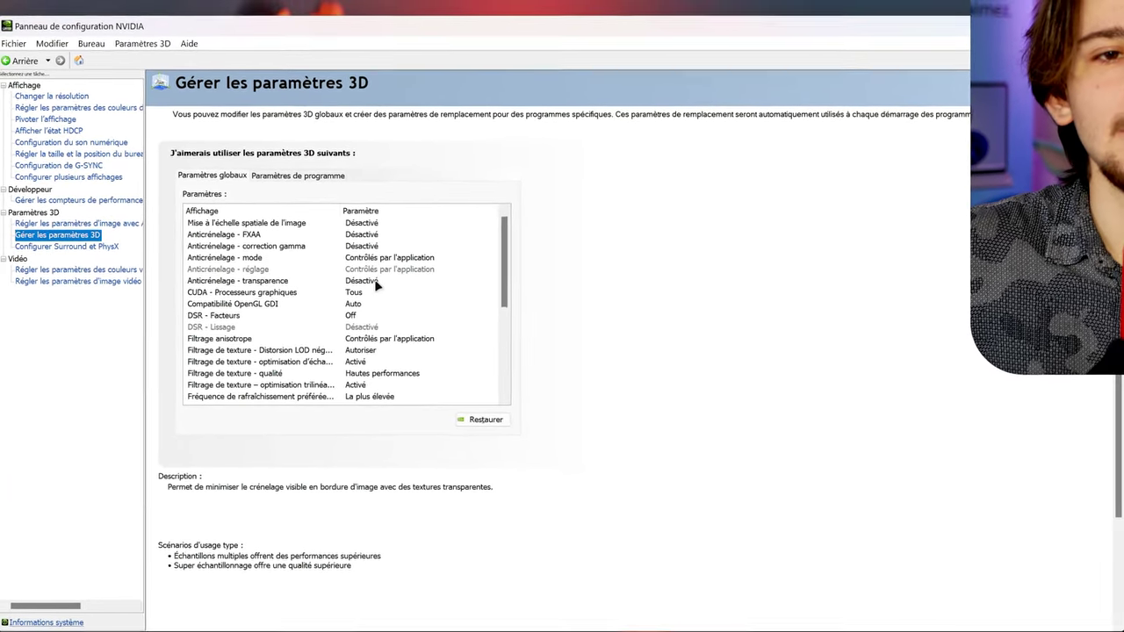
mouse_move(380, 288)
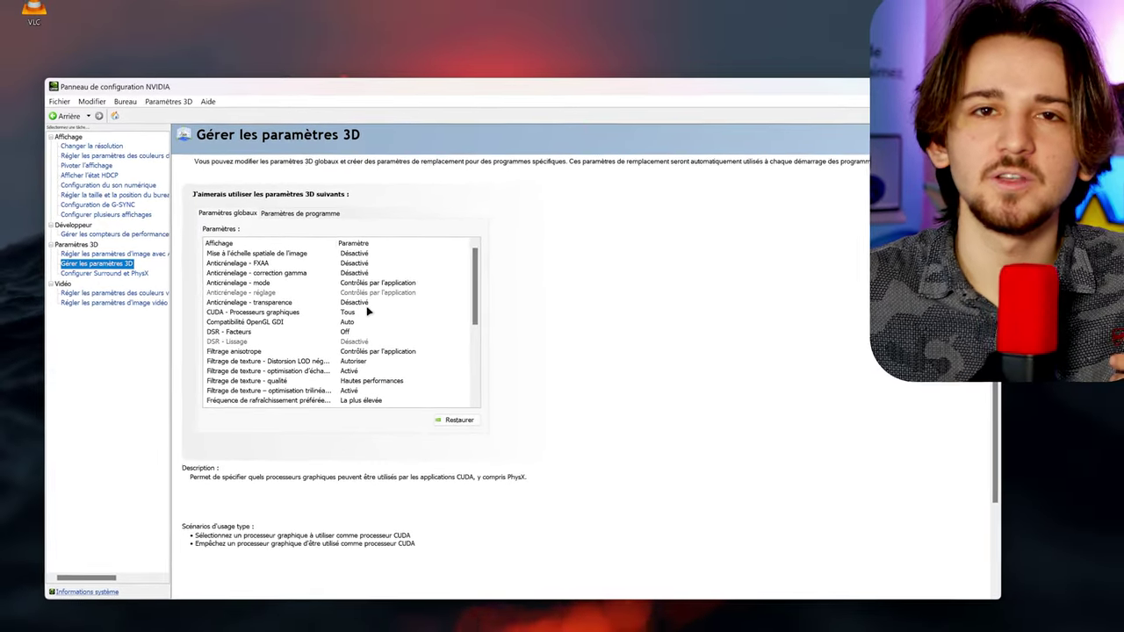
mouse_move(299, 298)
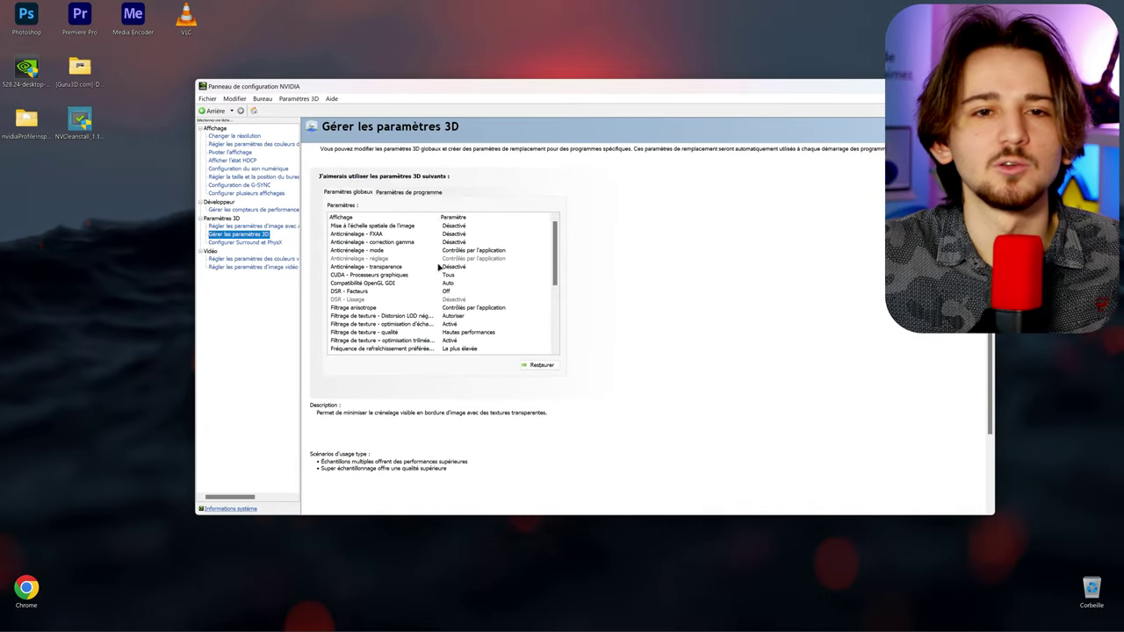
mouse_move(402, 233)
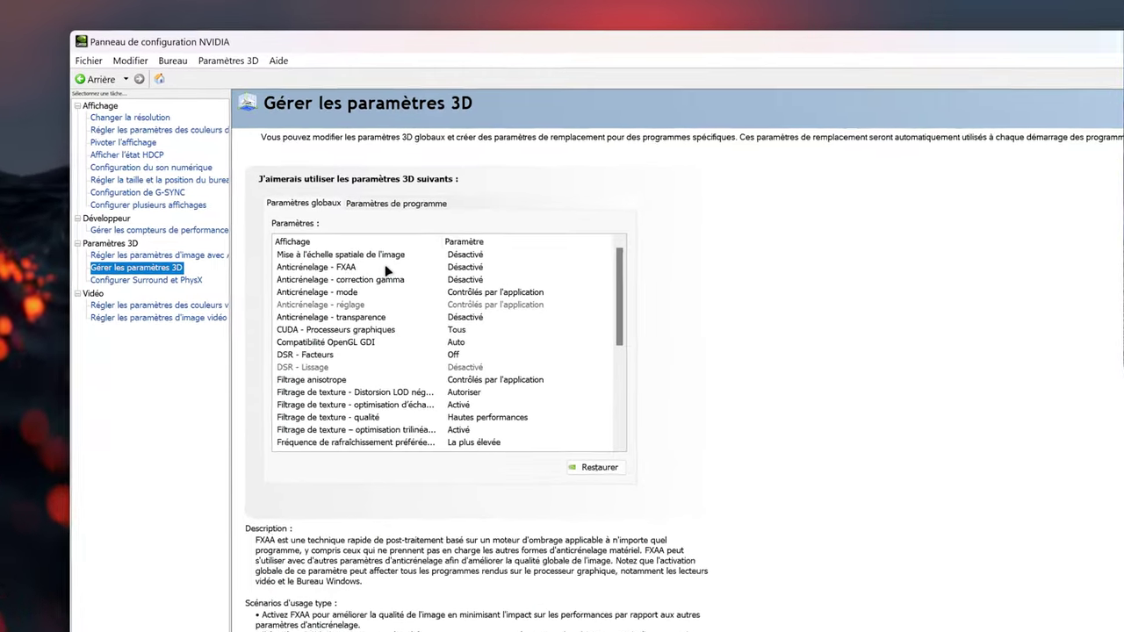
mouse_move(404, 272)
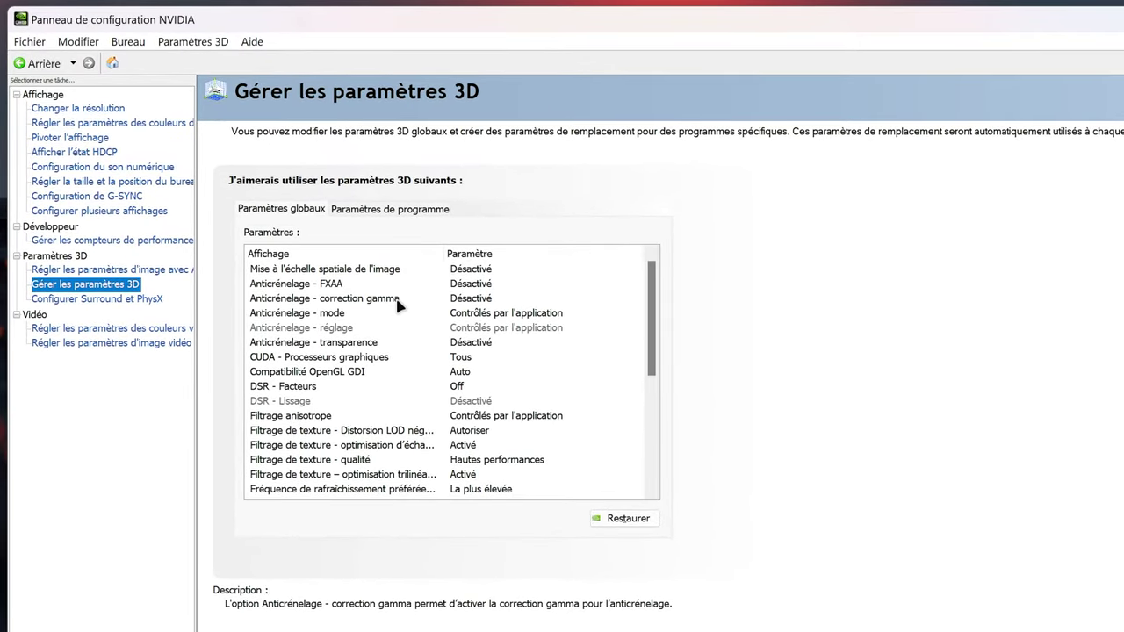
scroll(394, 299, "down", 2)
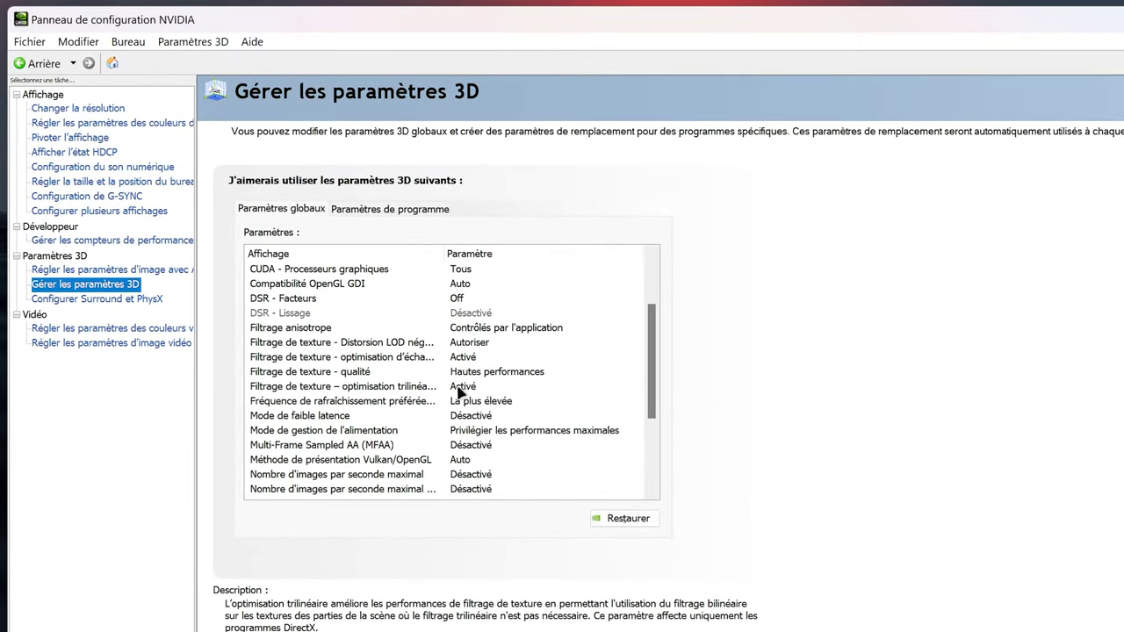
Set Filtrage de texture - qualité to Hautes performances and the preferred refresh rate to La plus élevée
mouse_move(290, 371)
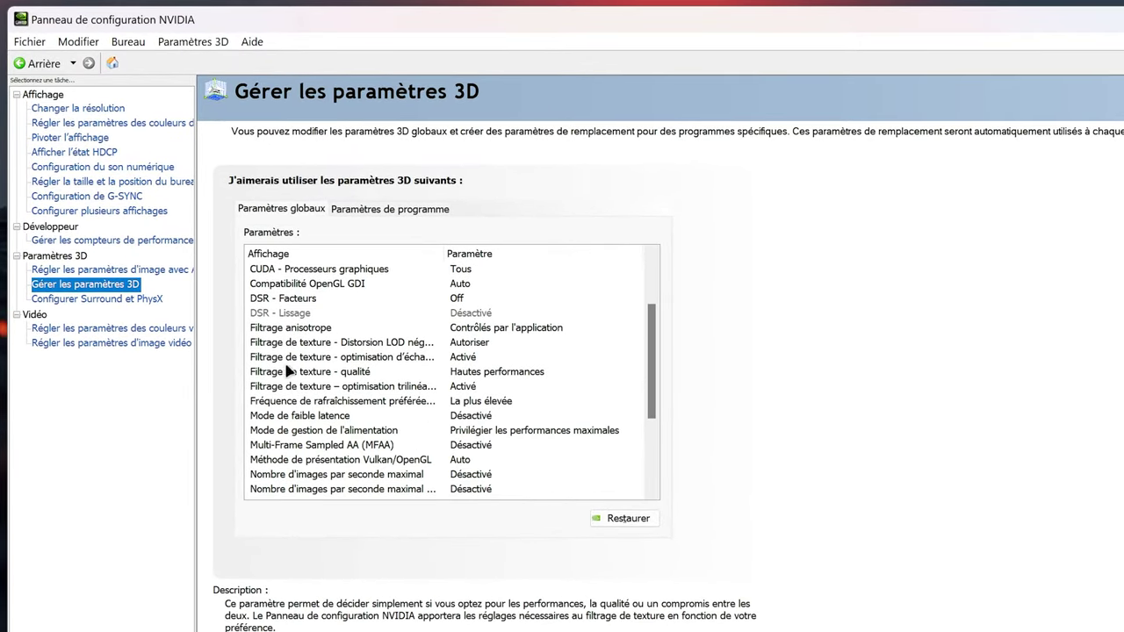
left_click(484, 371)
left_click(487, 372)
left_click(552, 369)
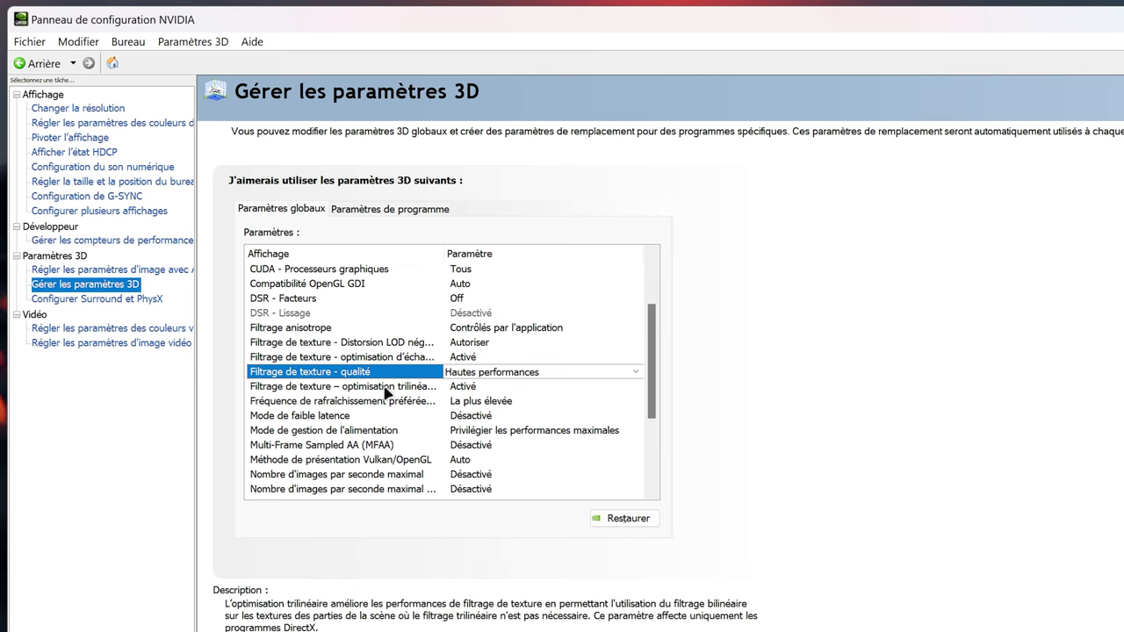
left_click(487, 401)
left_click(507, 402)
left_click(508, 402)
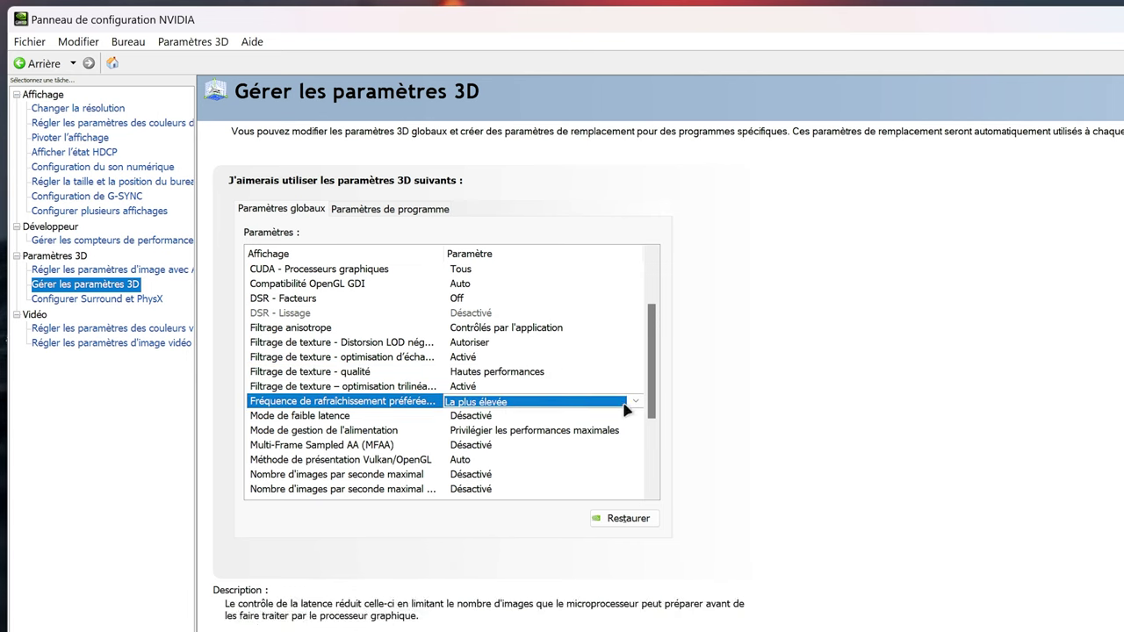
Set Mode de faible latence to Ultra in the global 3D settings
scroll(654, 372, "down", 1)
left_click(481, 360)
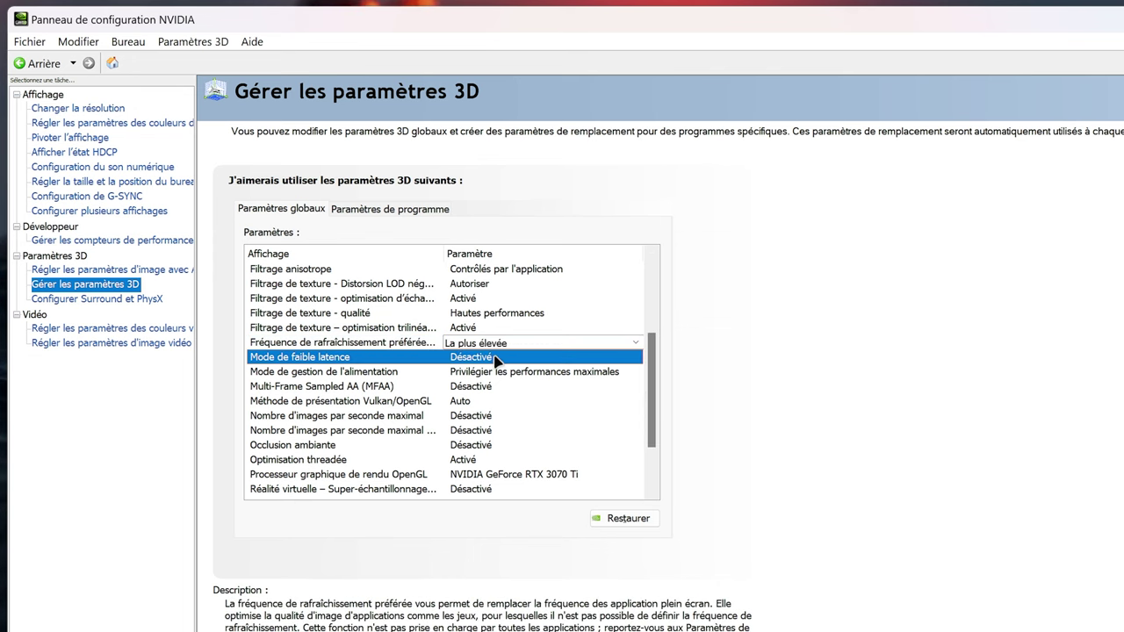
left_click(499, 358)
key("Escape")
key("Down")
key("Down")
scroll(654, 439, "up", 3)
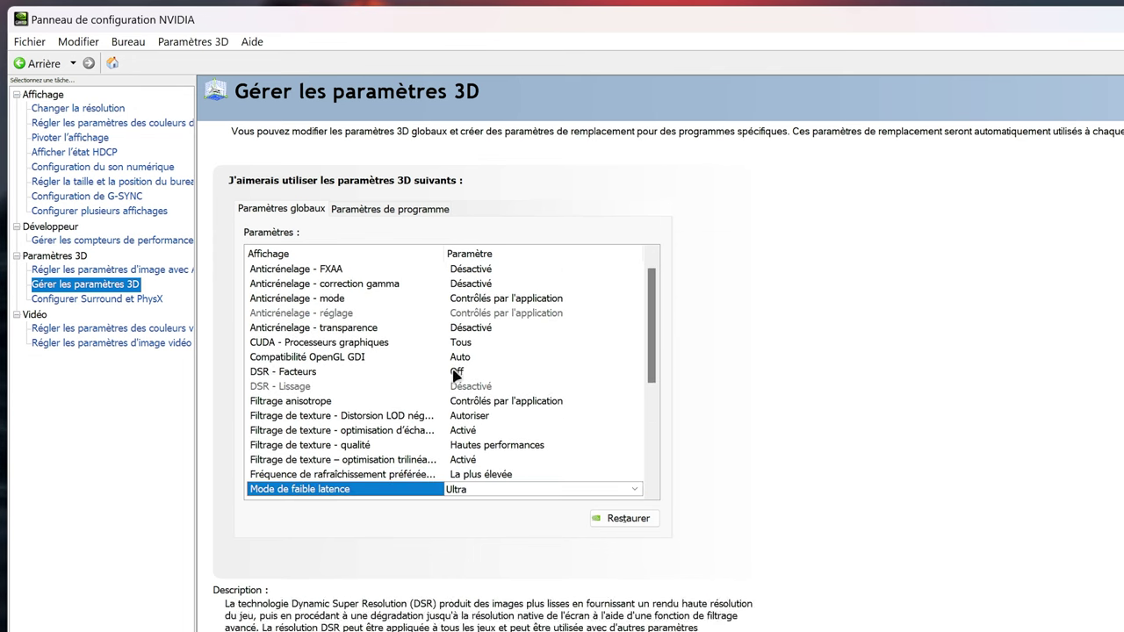
scroll(652, 401, "down", 2)
left_click(497, 390)
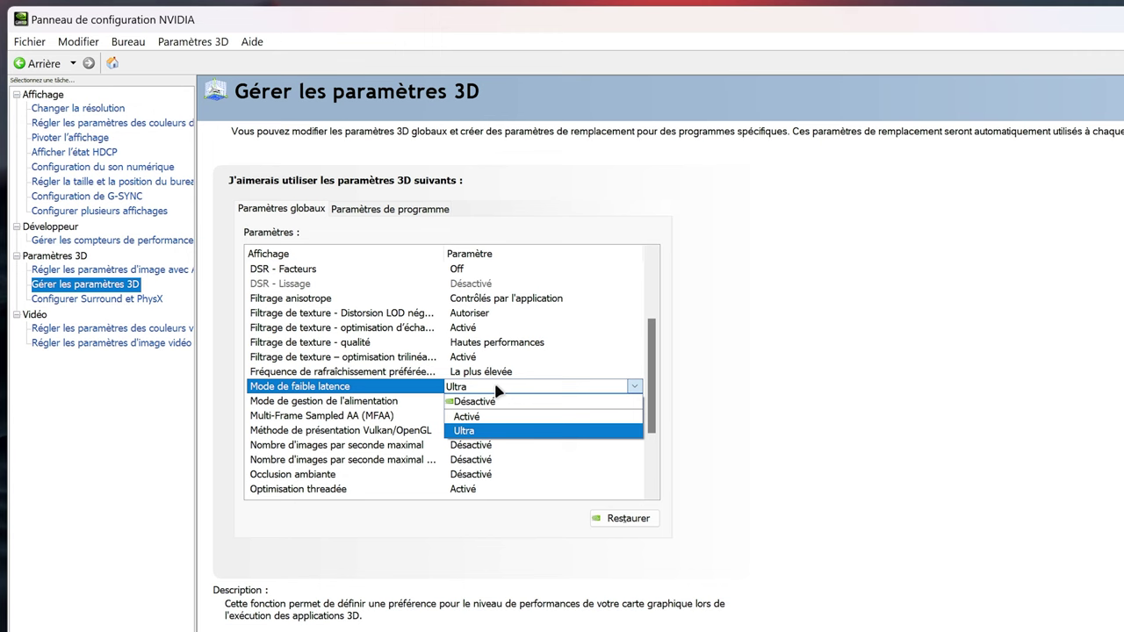
left_click(498, 390)
Set Mode de gestion de l'alimentation to Privilégier les performances maximales
left_click_drag(654, 374, 657, 391)
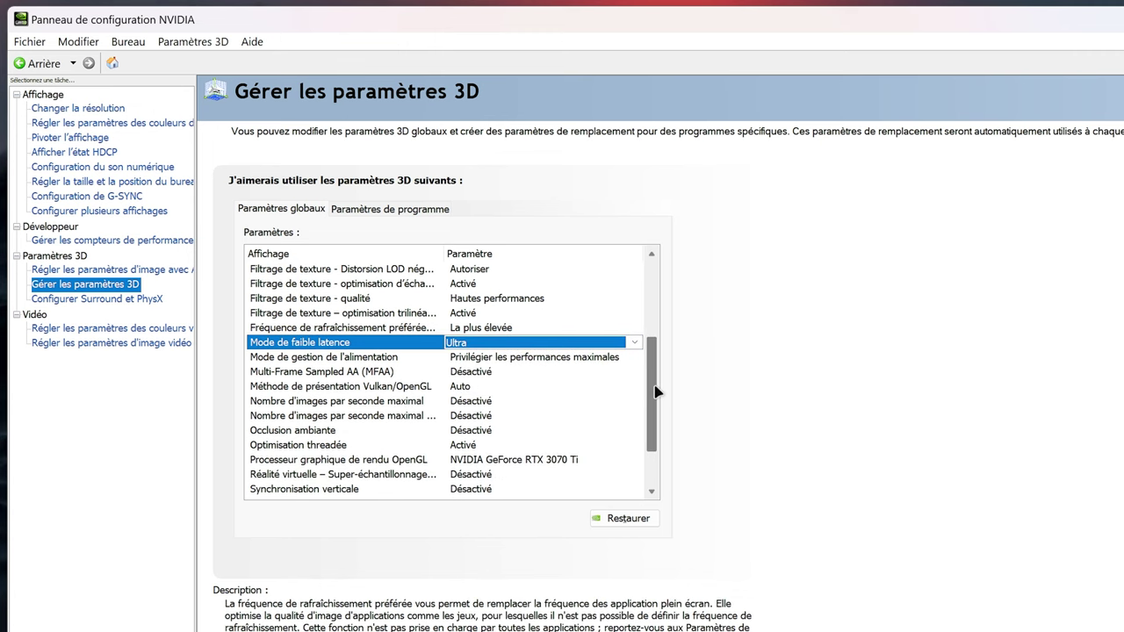
left_click(486, 358)
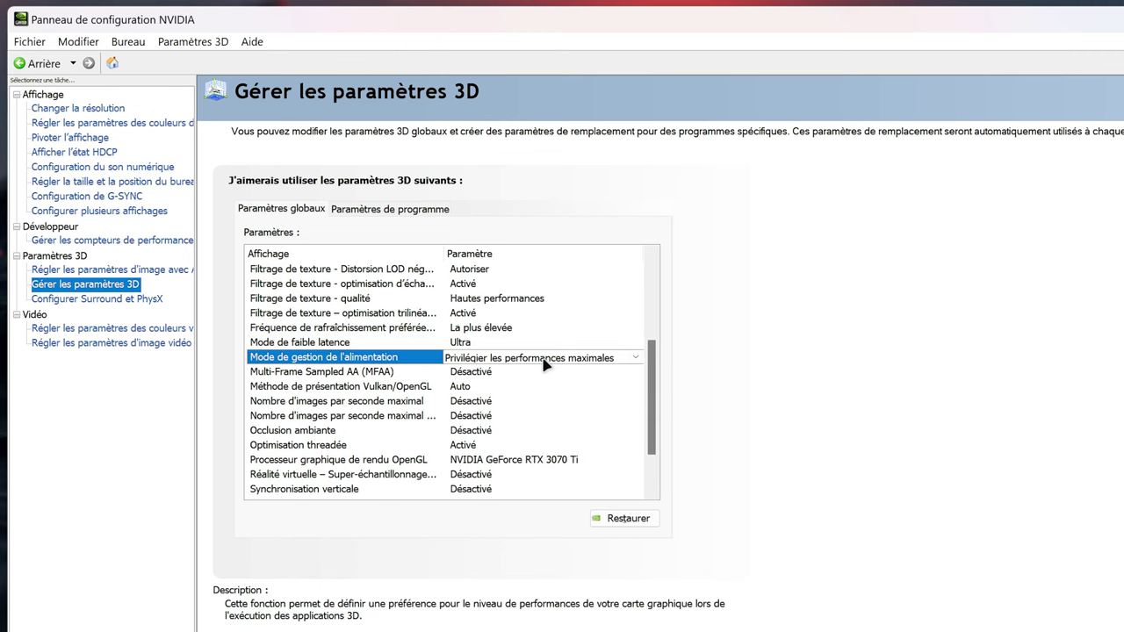
left_click(485, 360)
left_click(660, 358)
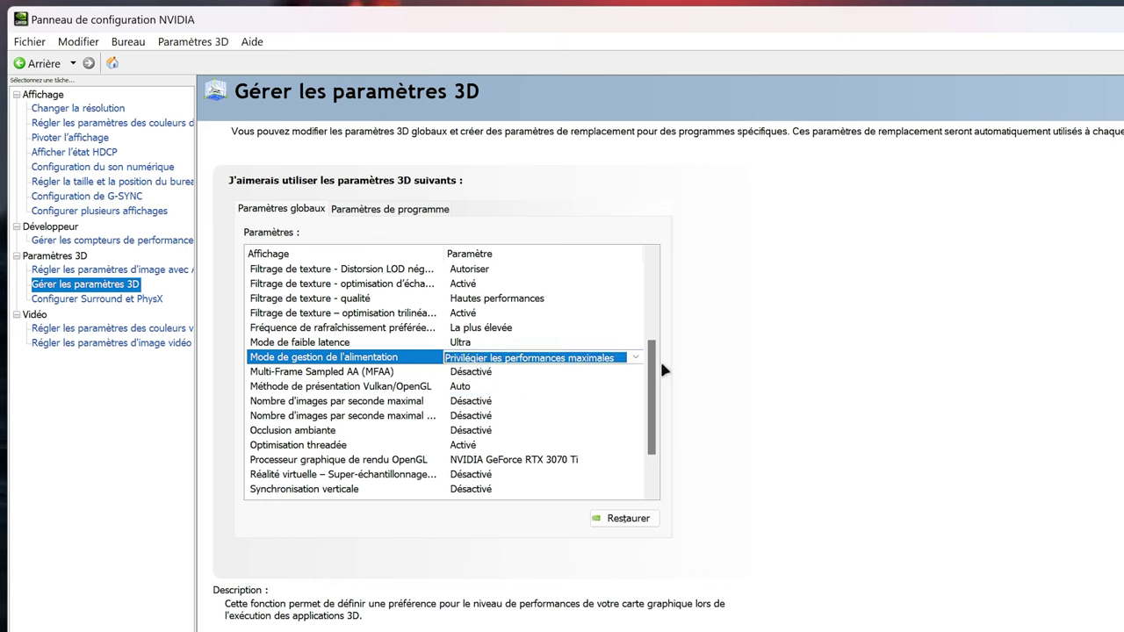
Set Optimisation threadée to Activé in the global 3D settings
scroll(654, 375, "down", 1)
scroll(654, 376, "down", 1)
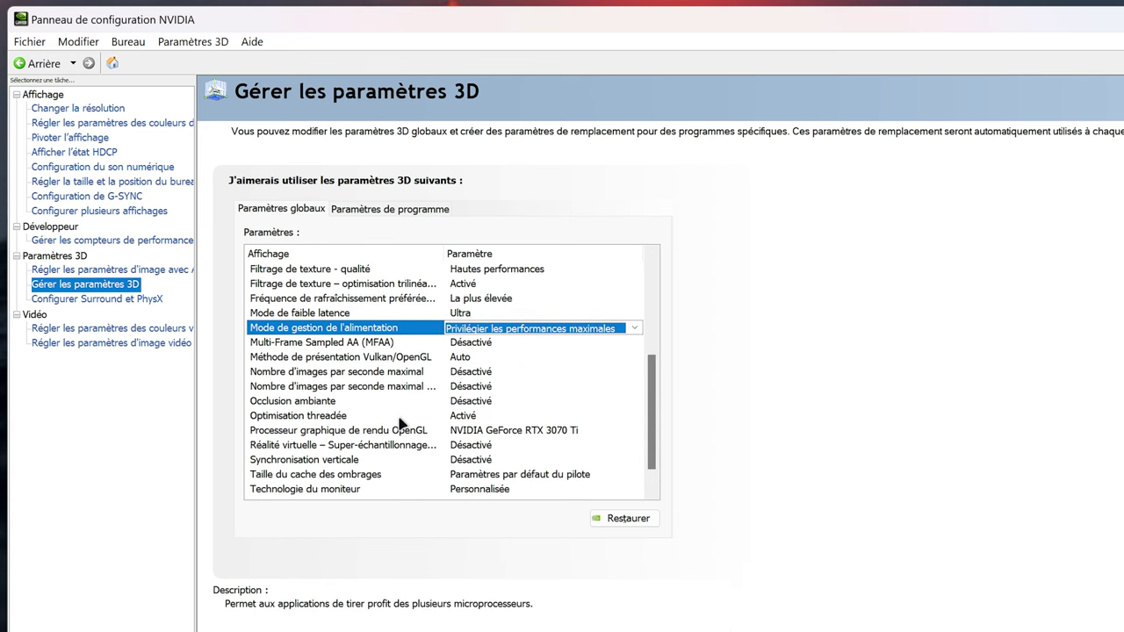
left_click(511, 415)
left_click(512, 415)
left_click(513, 415)
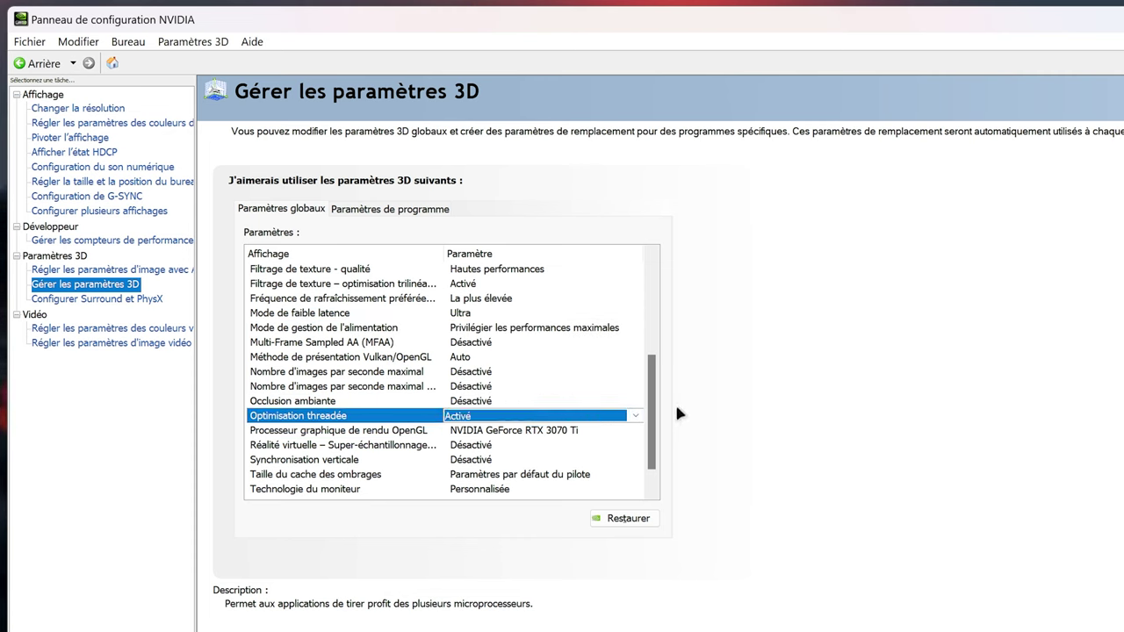
Use the NVIDIA GeForce RTX 3070 Ti as the OpenGL rendering processor and as the PhysX processor
scroll(641, 421, "down", 2)
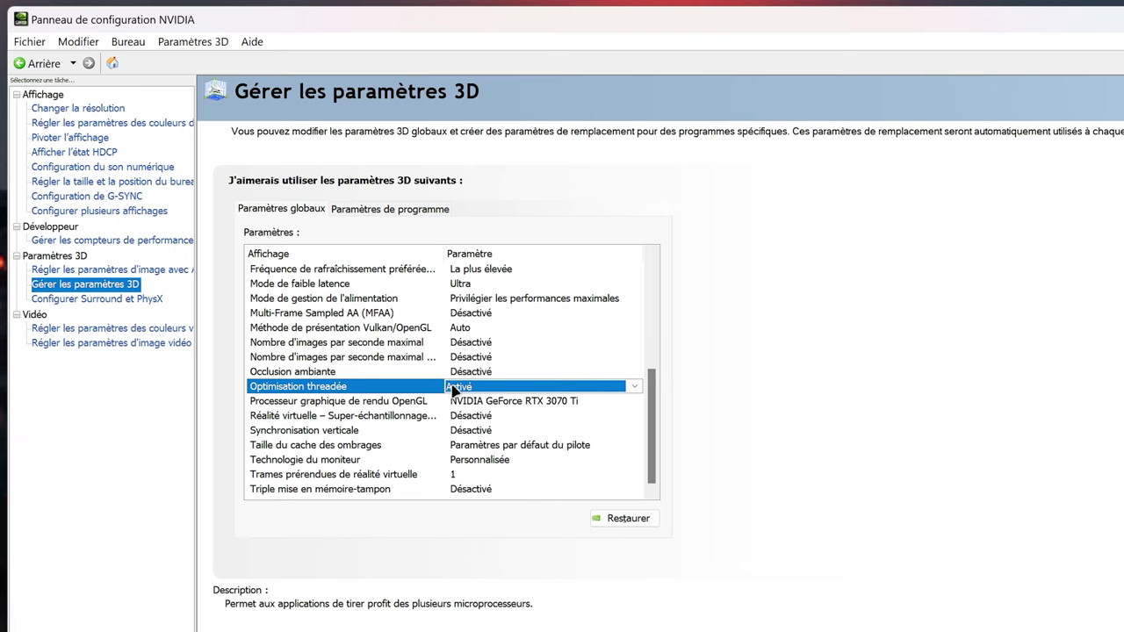
left_click(518, 402)
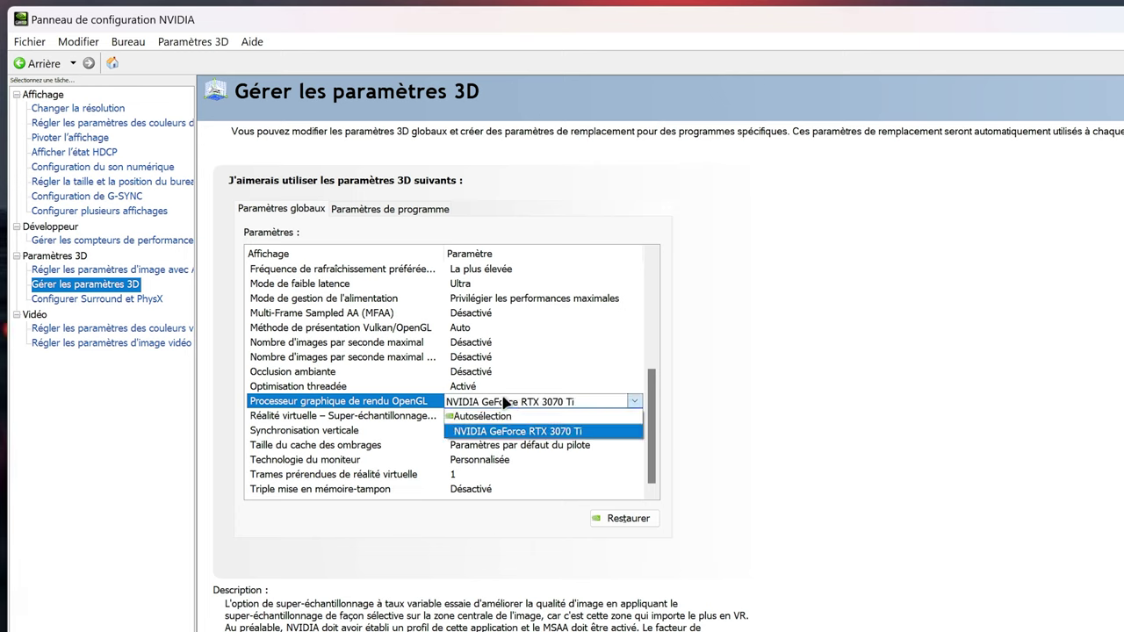
left_click(545, 430)
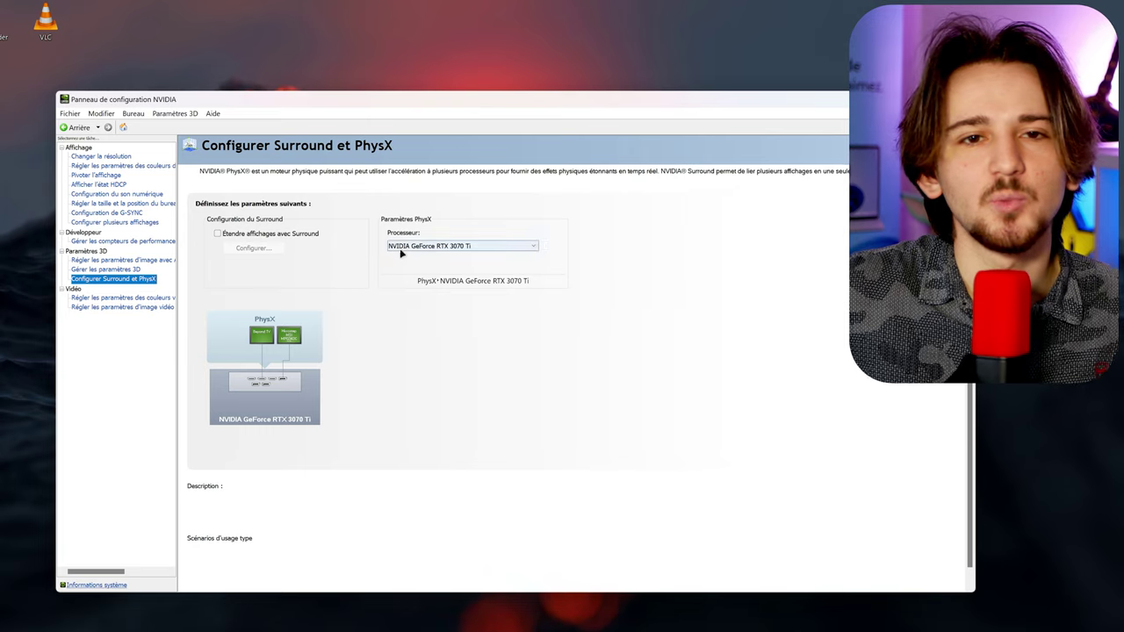
left_click(413, 246)
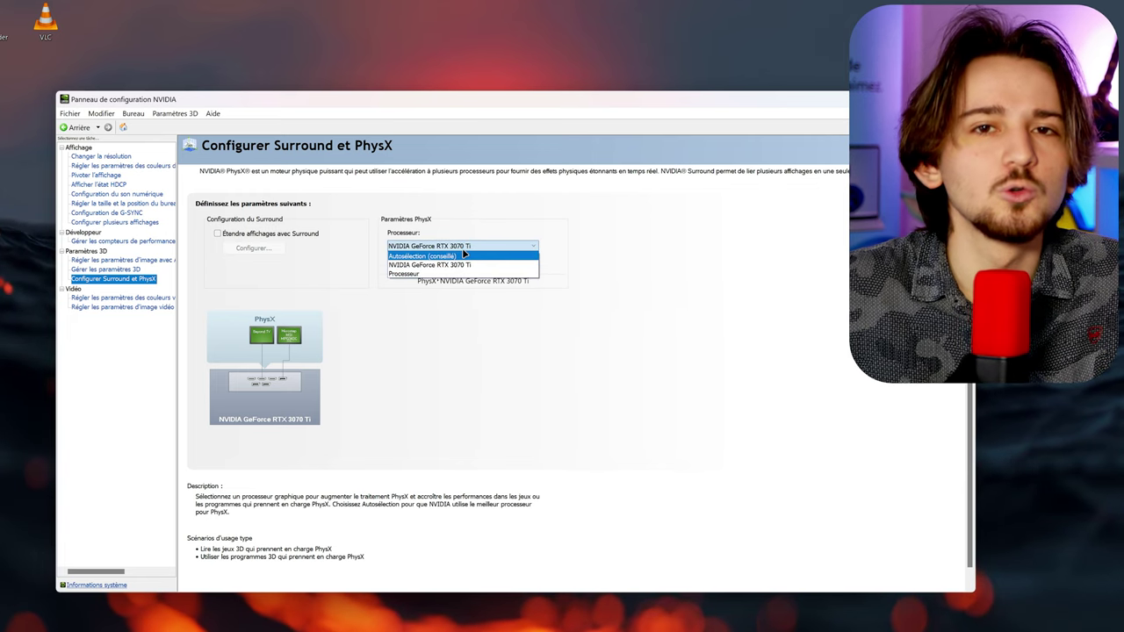
left_click(464, 253)
Adjust Beyond TV's video colours with the NVIDIA settings, using dynamic range Complète (0-255), and select the Microstep MSI monitor in the video image settings
left_click(123, 297)
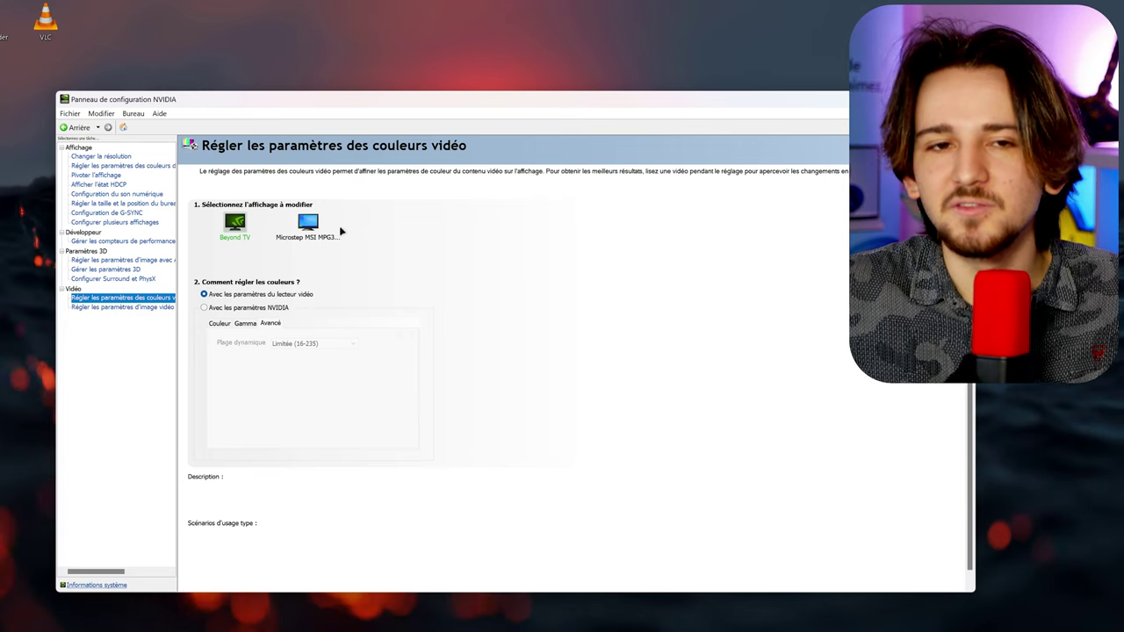
left_click(230, 308)
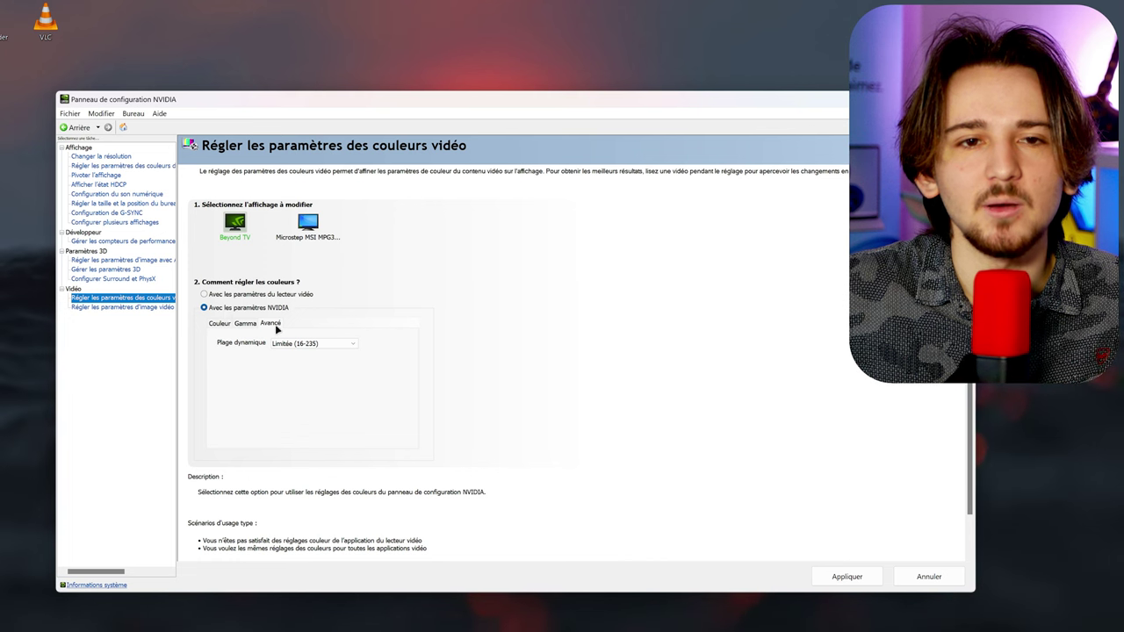
left_click(312, 343)
left_click(305, 345)
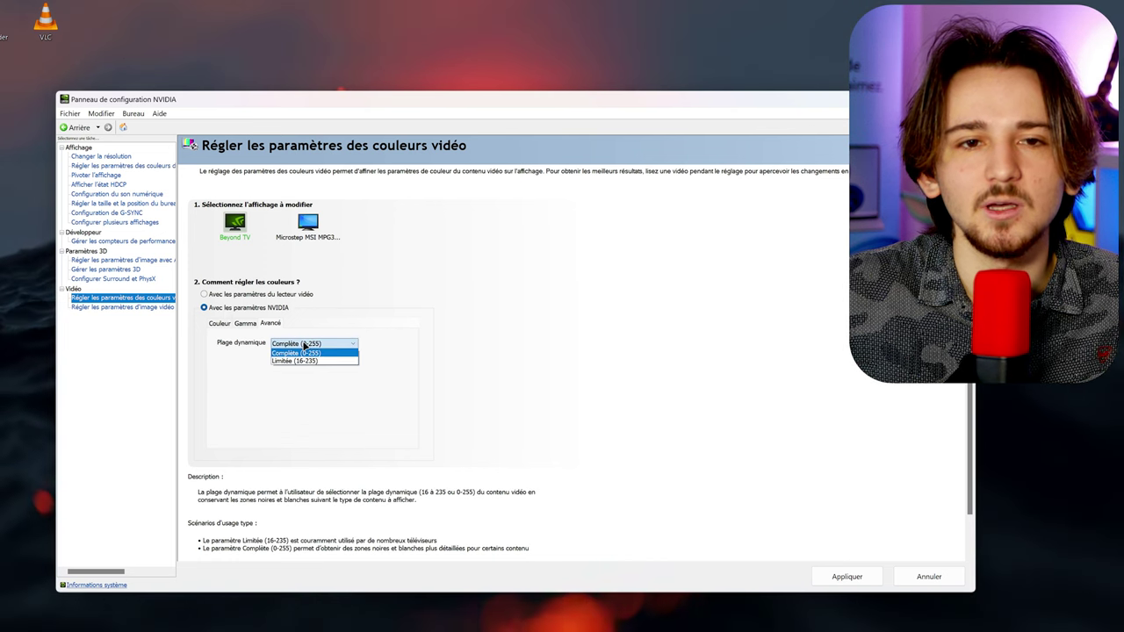
left_click(315, 361)
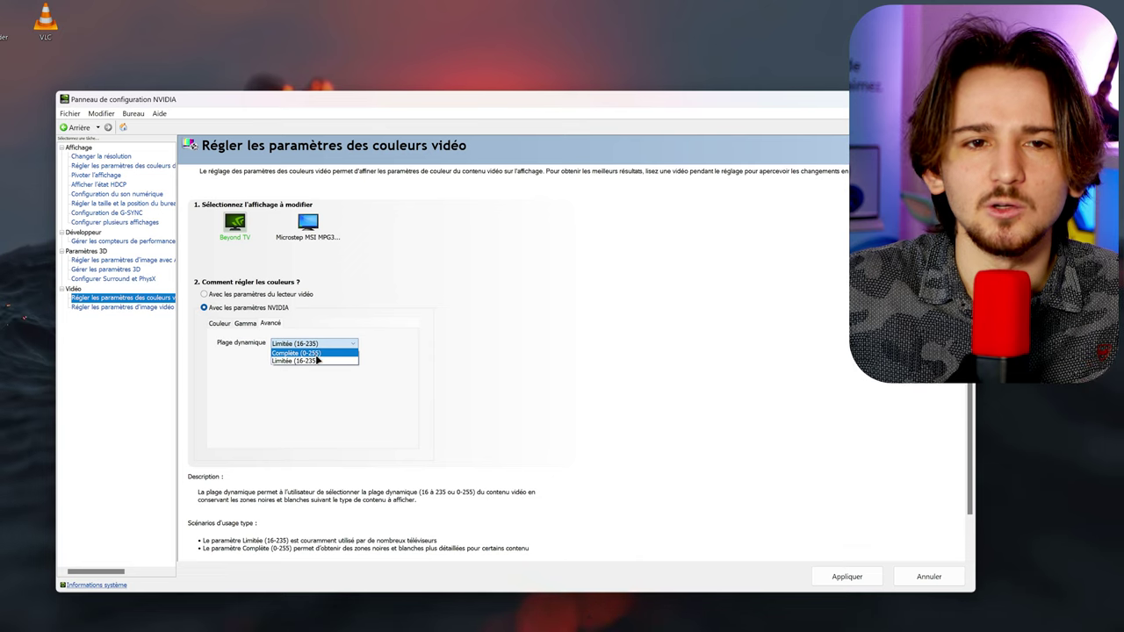
left_click(317, 356)
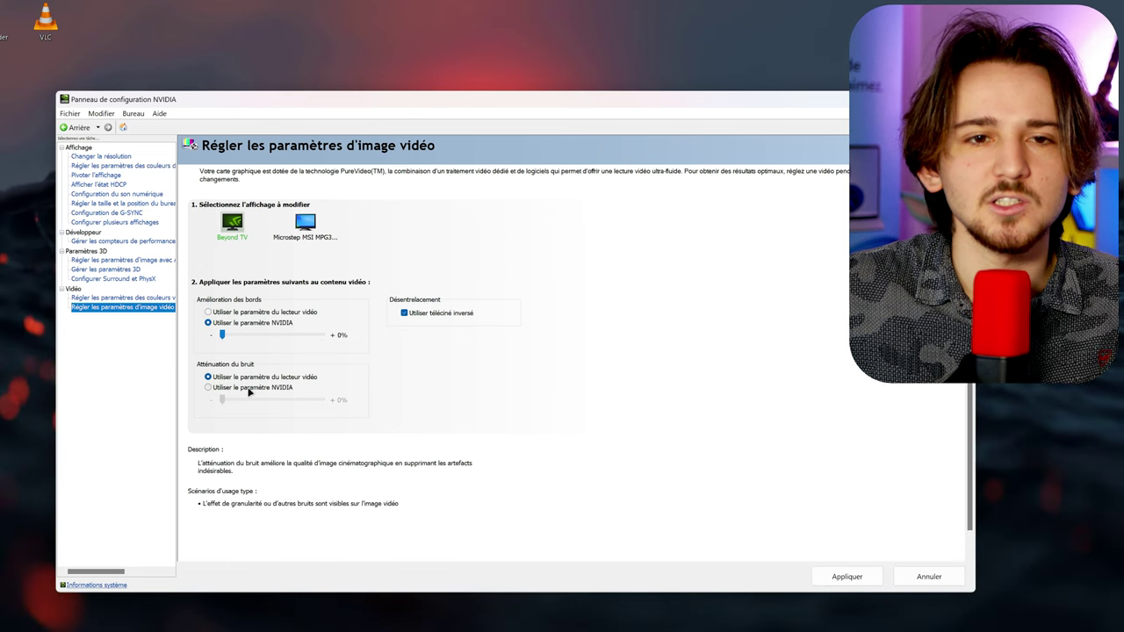
left_click(324, 232)
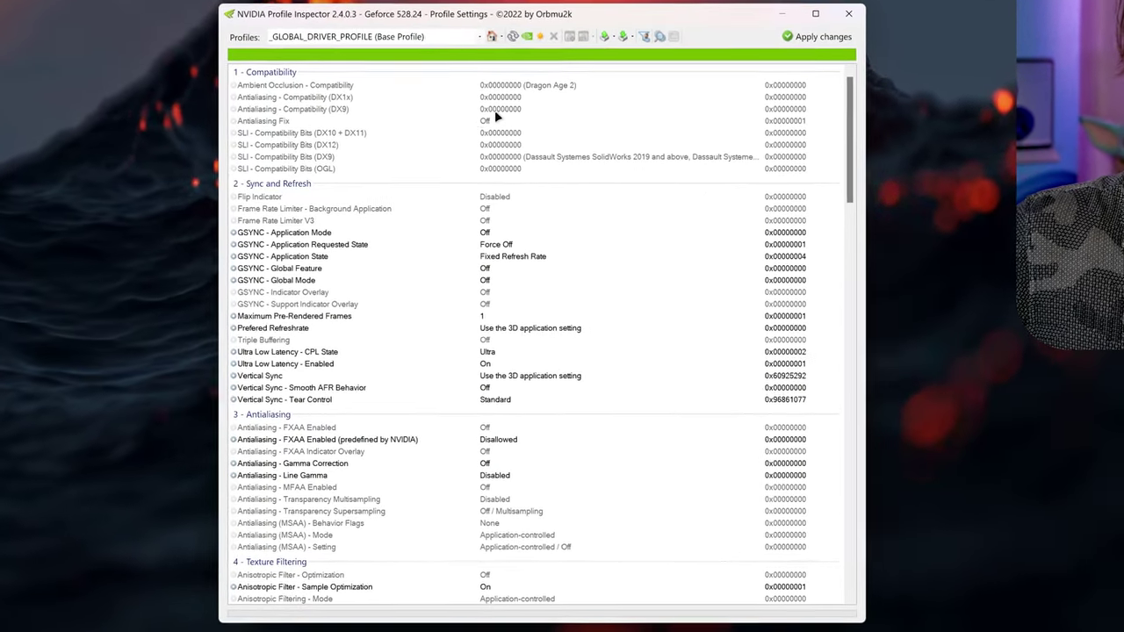
In NVIDIA Profile Inspector's global driver profile, set Prefered Refreshrate to Highest available
scroll(428, 185, "down", 1)
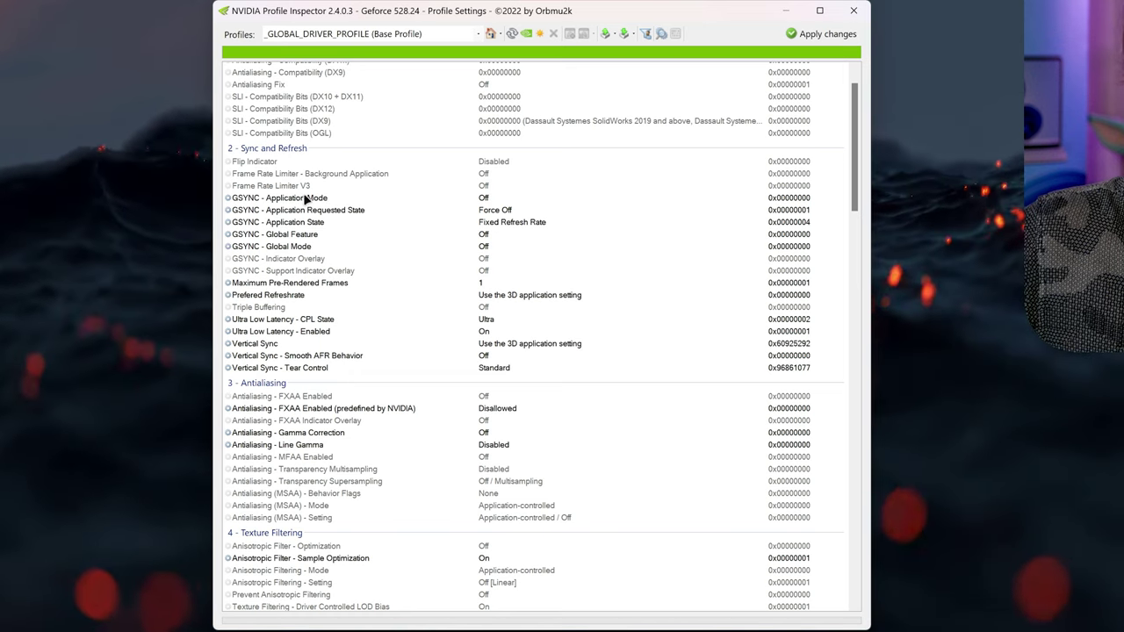
left_click(505, 295)
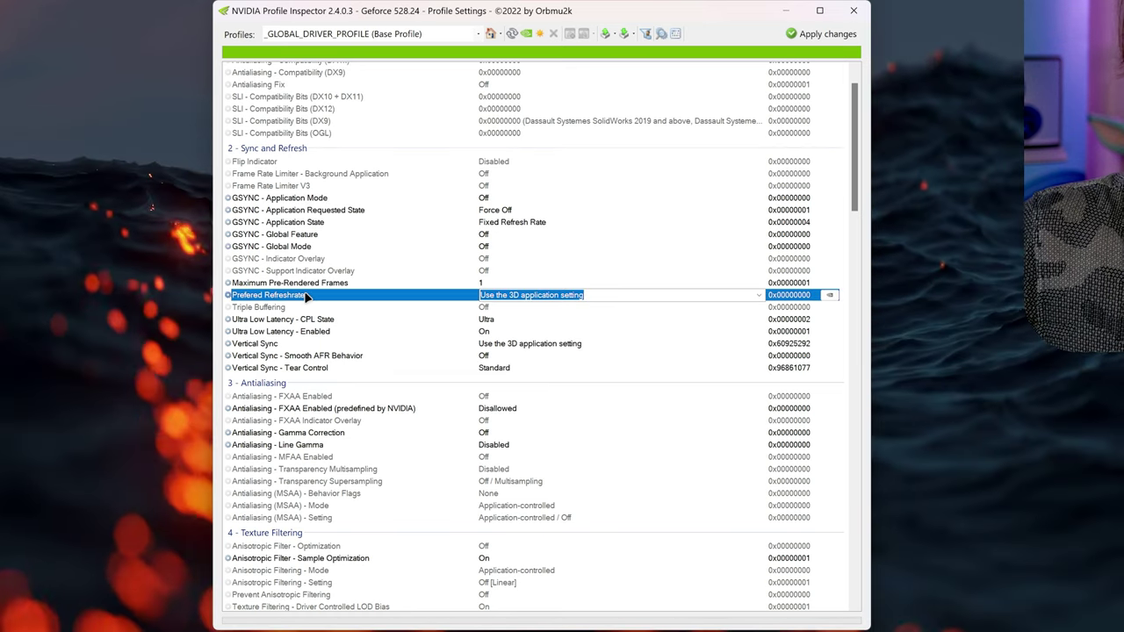
left_click(759, 296)
left_click(537, 318)
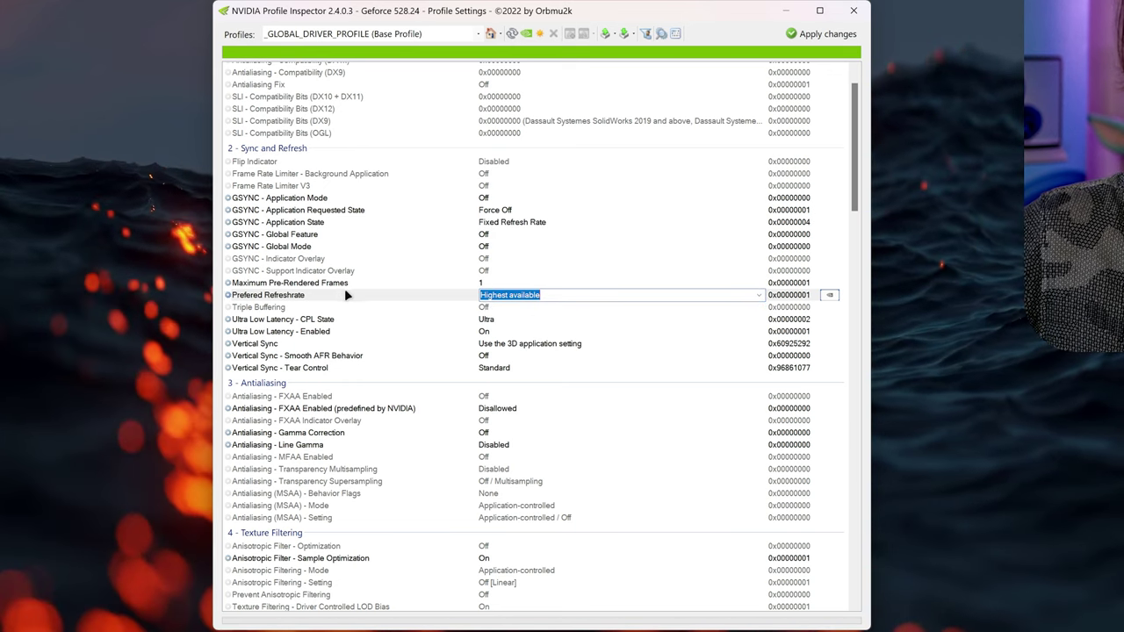
Check that Ultra Low Latency - CPL State is set to Ultra and Ultra Low Latency - Enabled to On
scroll(344, 288, "down", 1)
left_click(448, 285)
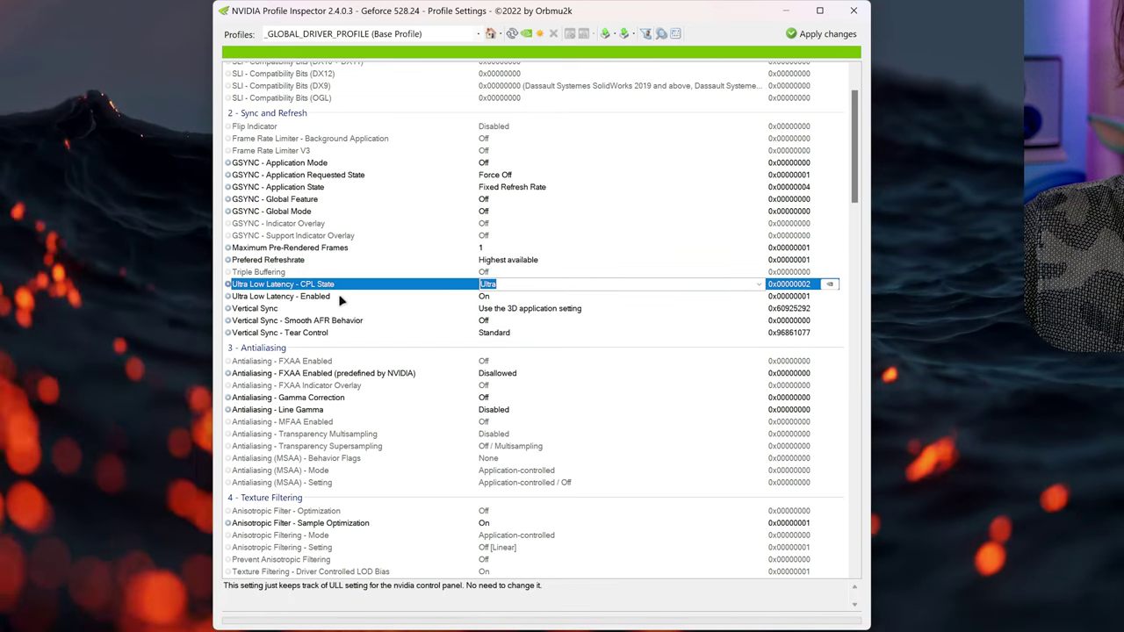
left_click(759, 284)
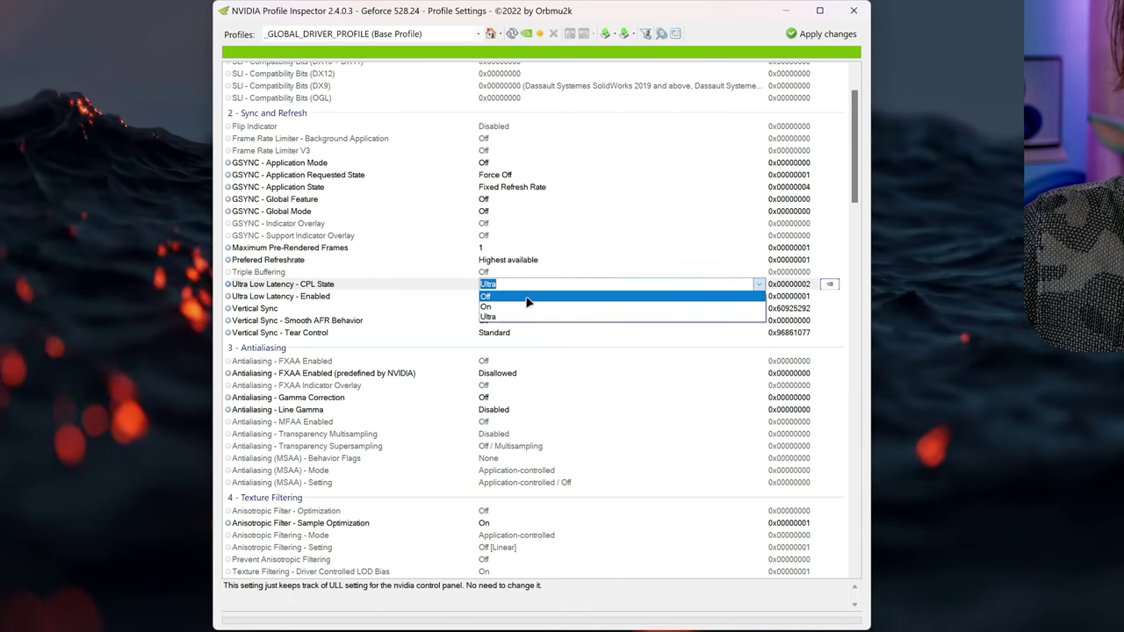
left_click(399, 295)
left_click(423, 296)
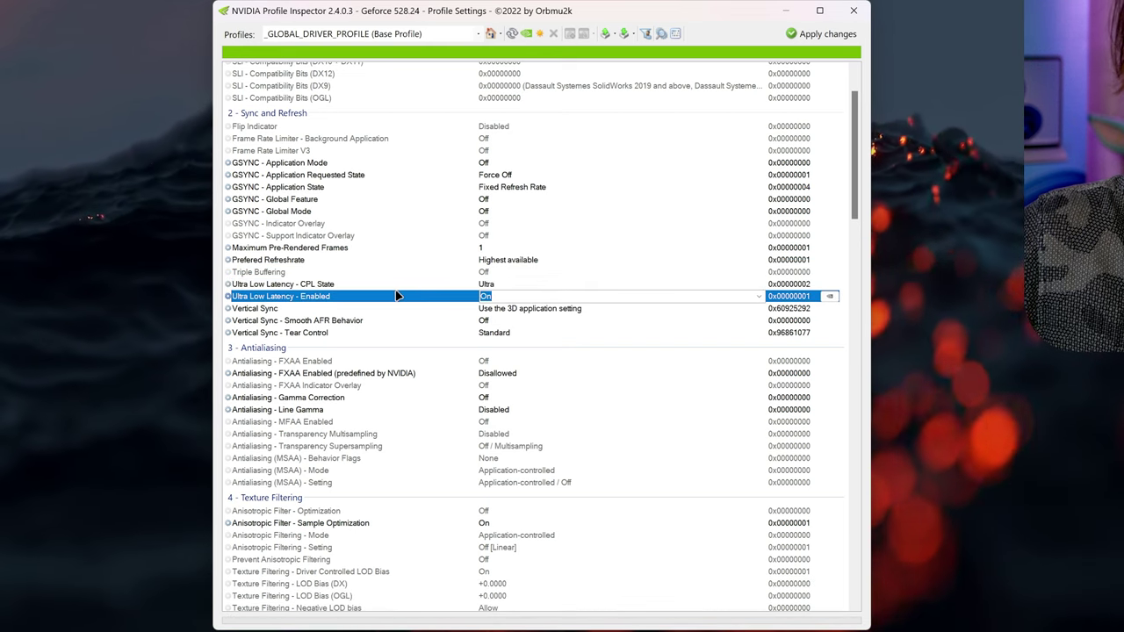
Set Vertical Sync to Force off, and check that Smooth AFR Behavior is Off and Tear Control is Standard
left_click(759, 308)
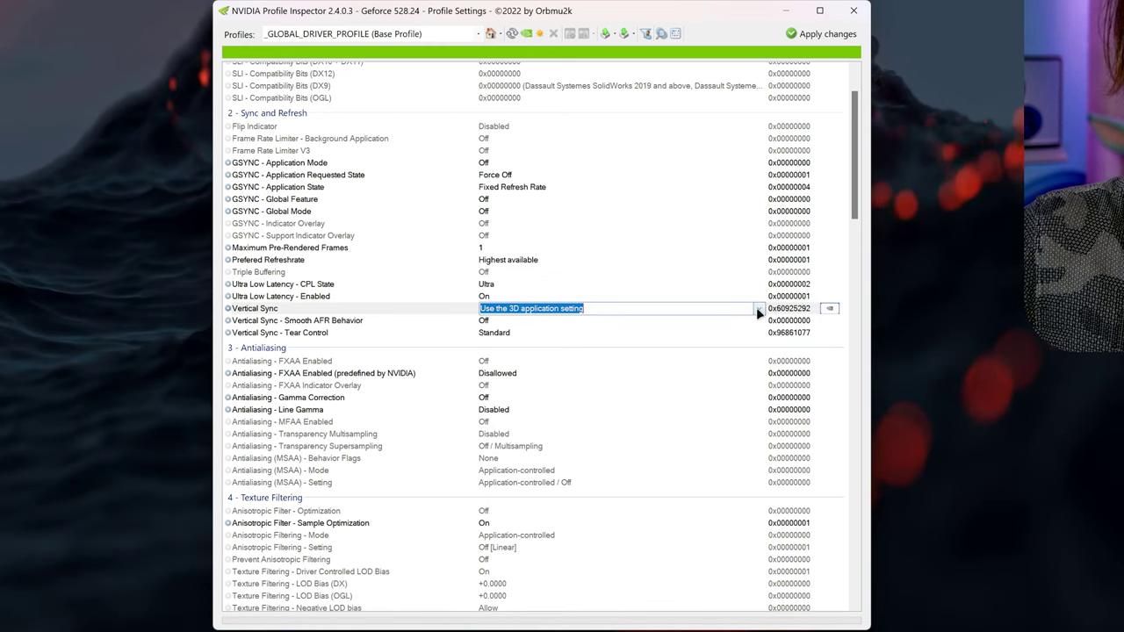
left_click(756, 307)
left_click(543, 322)
left_click(499, 321)
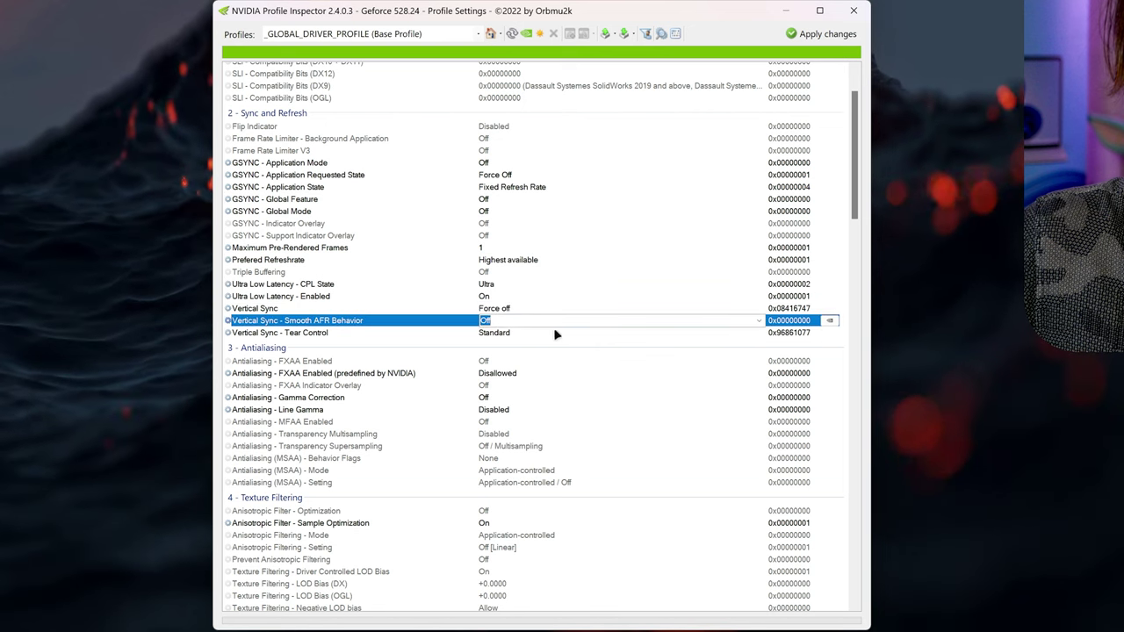
left_click(483, 333)
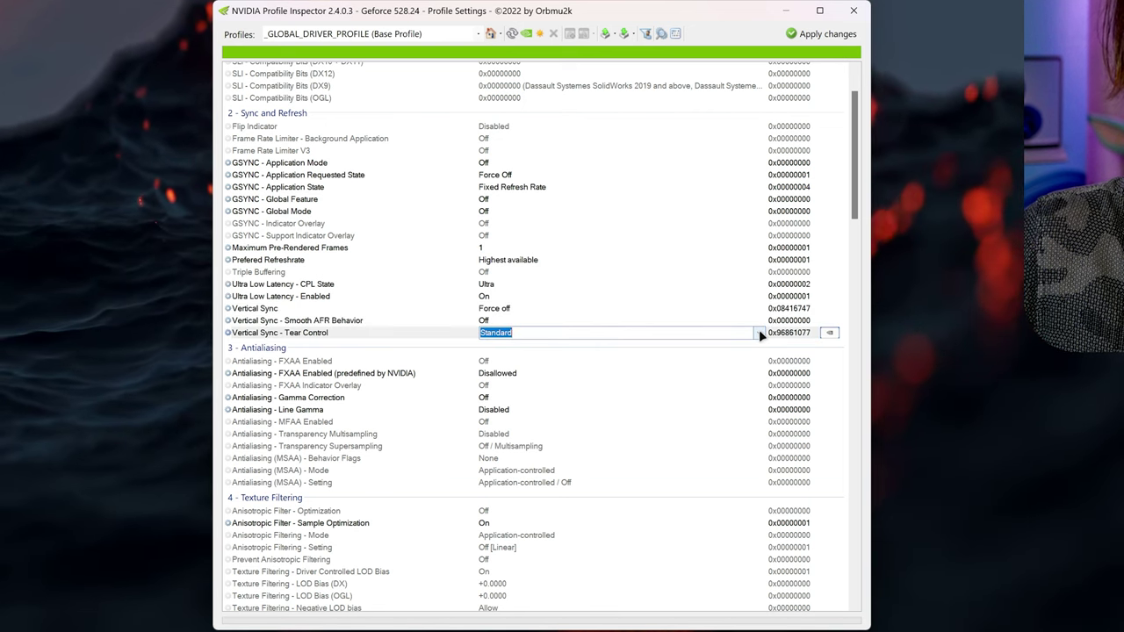
Check that predefined FXAA is Disallowed, antialiasing Gamma Correction is Off and Line Gamma is Disabled
scroll(298, 281, "down", 3)
left_click(296, 271)
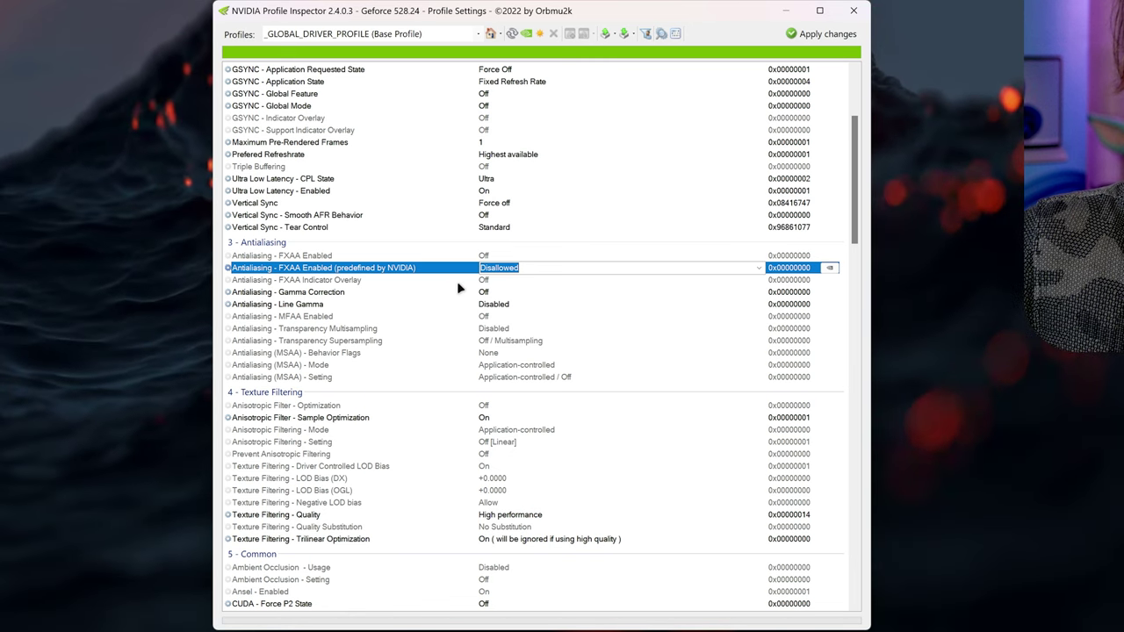
left_click(758, 268)
left_click(298, 283)
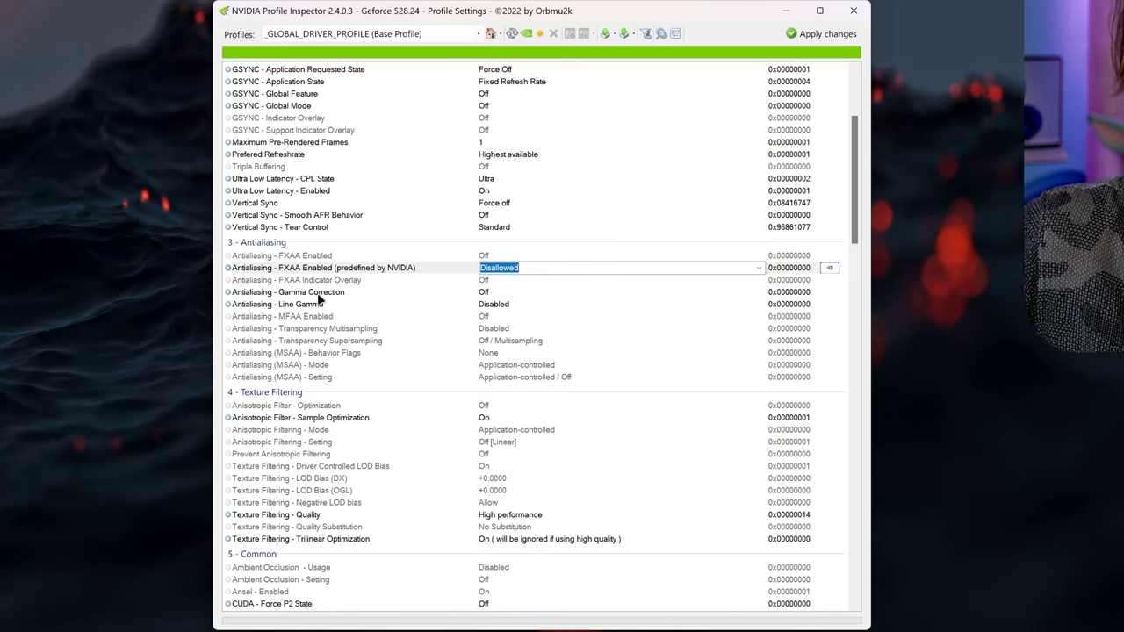
left_click(331, 295)
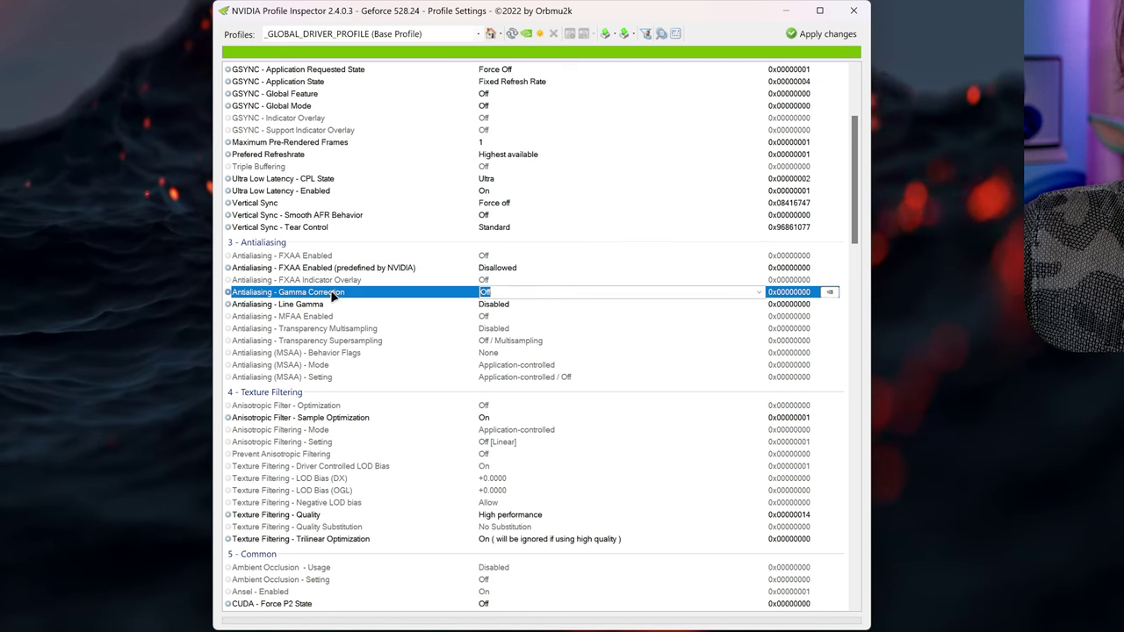
left_click(347, 306)
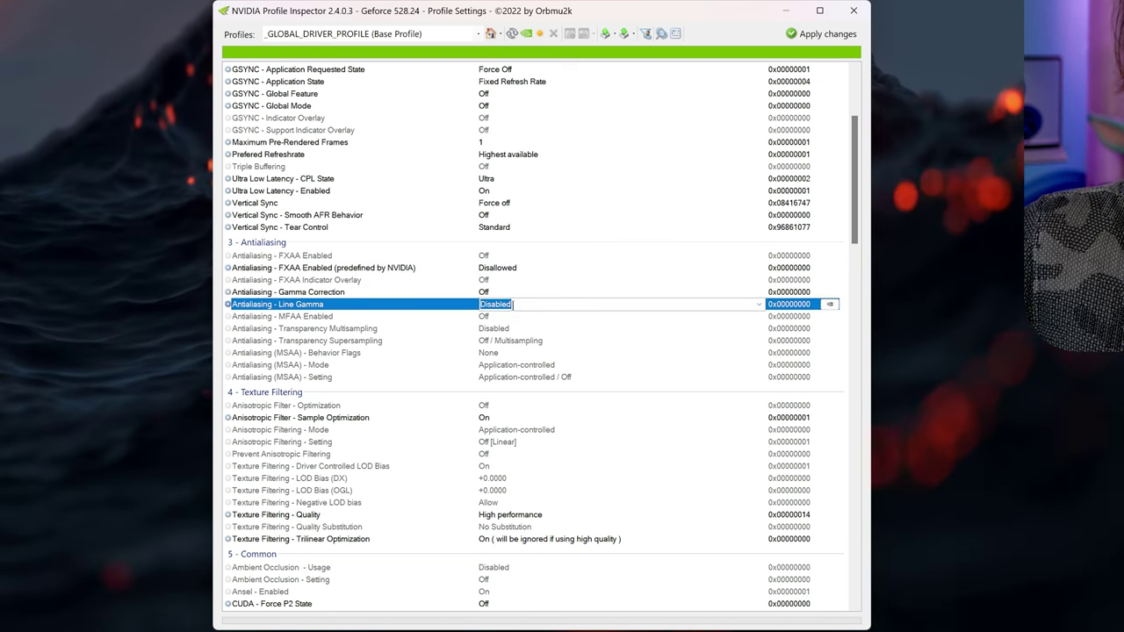
left_click(343, 294)
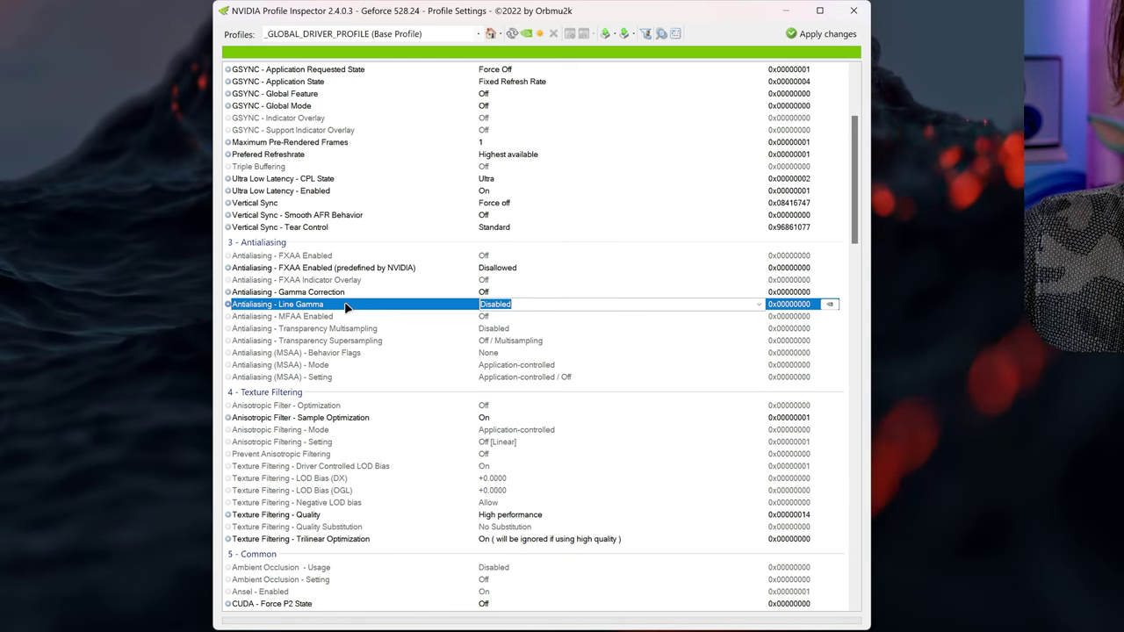
Check that Texture Filtering - Quality is High performance and Texture Filtering - Trilinear Optimization is On
scroll(347, 309, "down", 5)
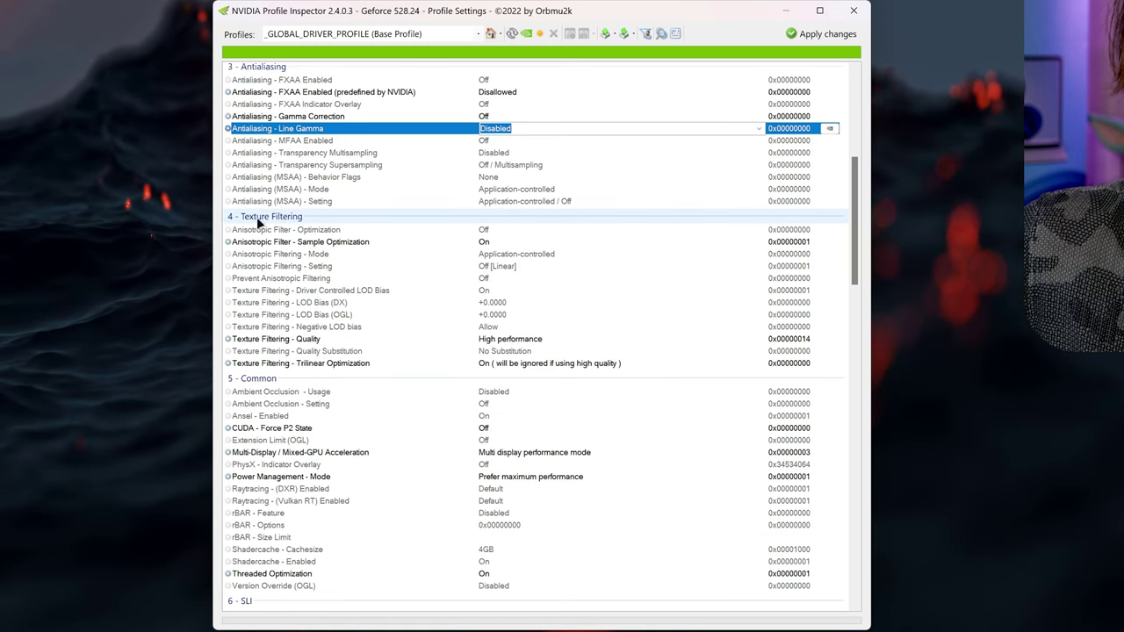
scroll(309, 341, "down", 1)
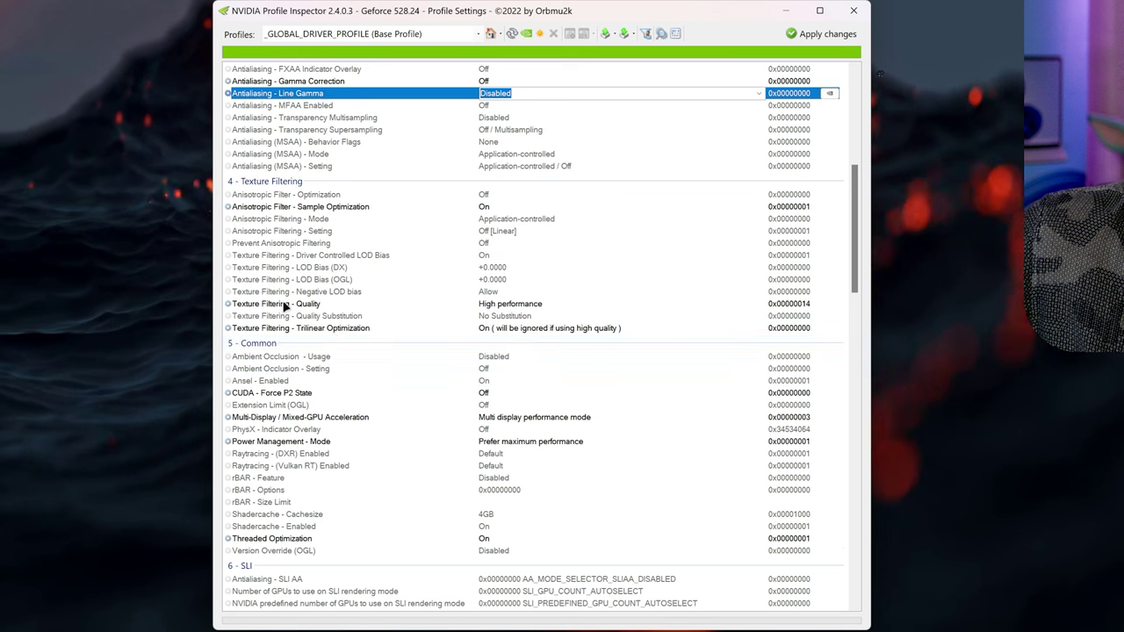
left_click(297, 306)
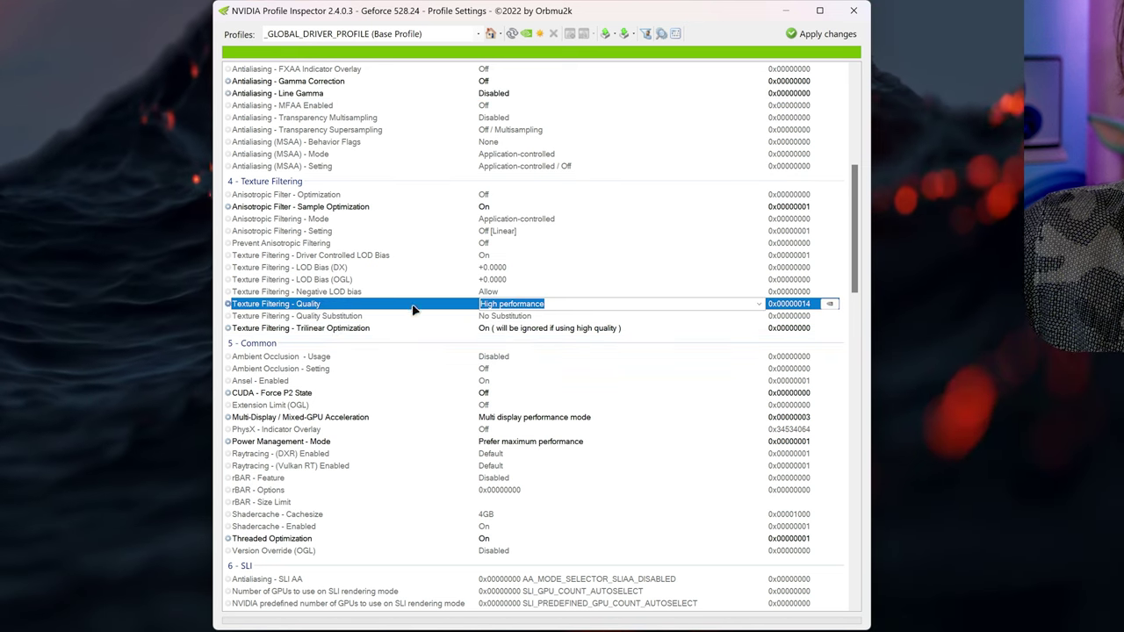
scroll(413, 309, "down", 1)
left_click(323, 296)
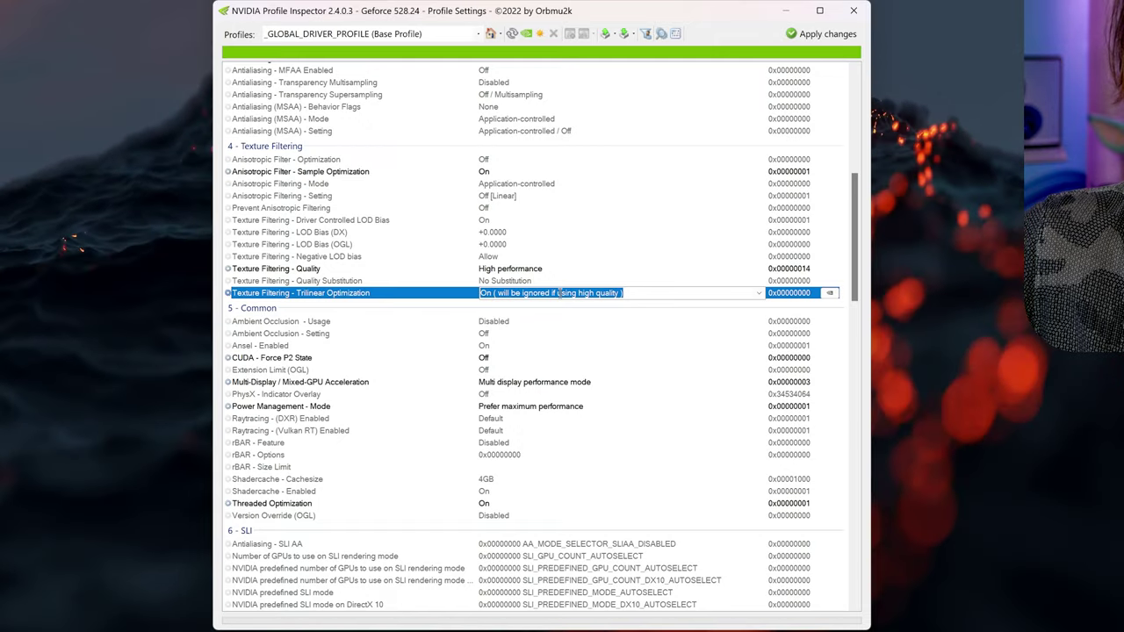
Check that CUDA - Force P2 State in the Common section is set to Off
scroll(451, 301, "down", 1)
left_click(263, 320)
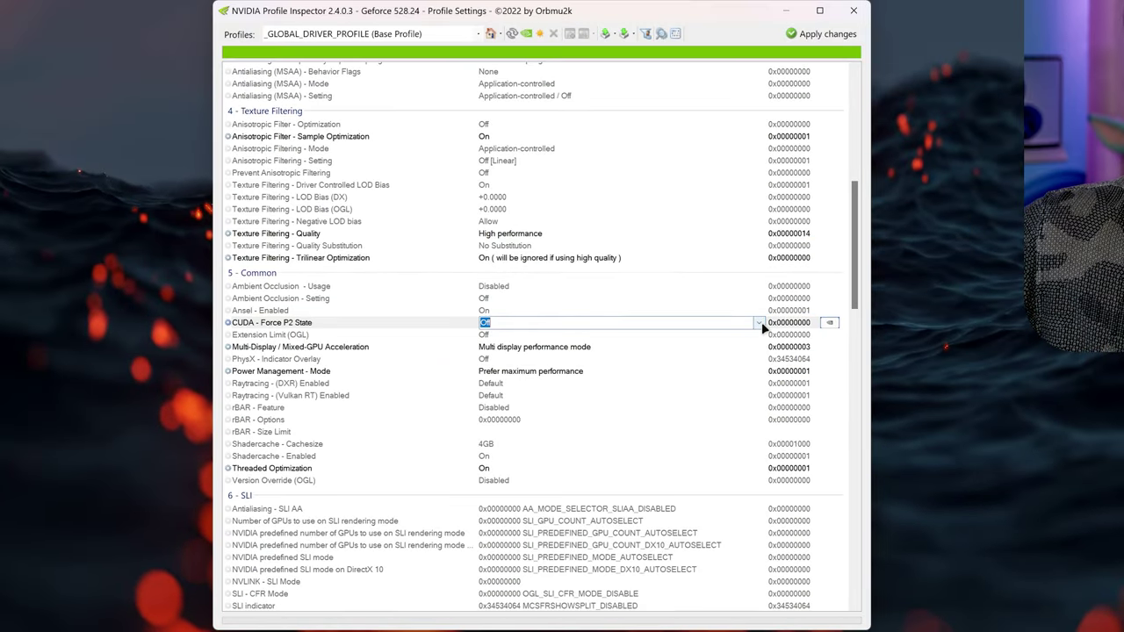
left_click(759, 324)
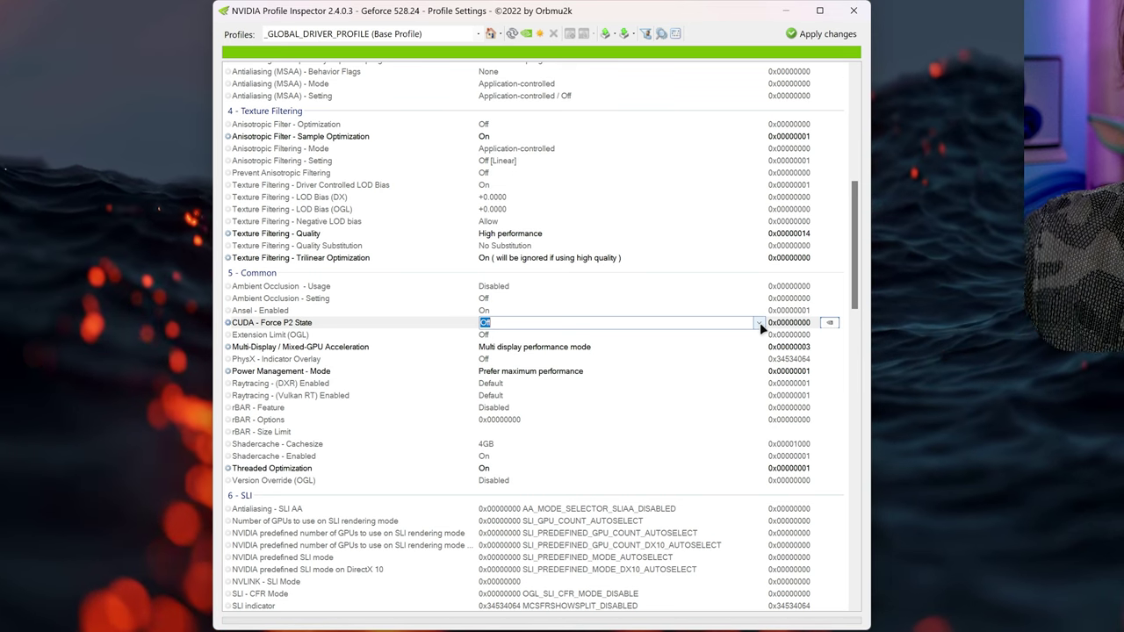
left_click(326, 323)
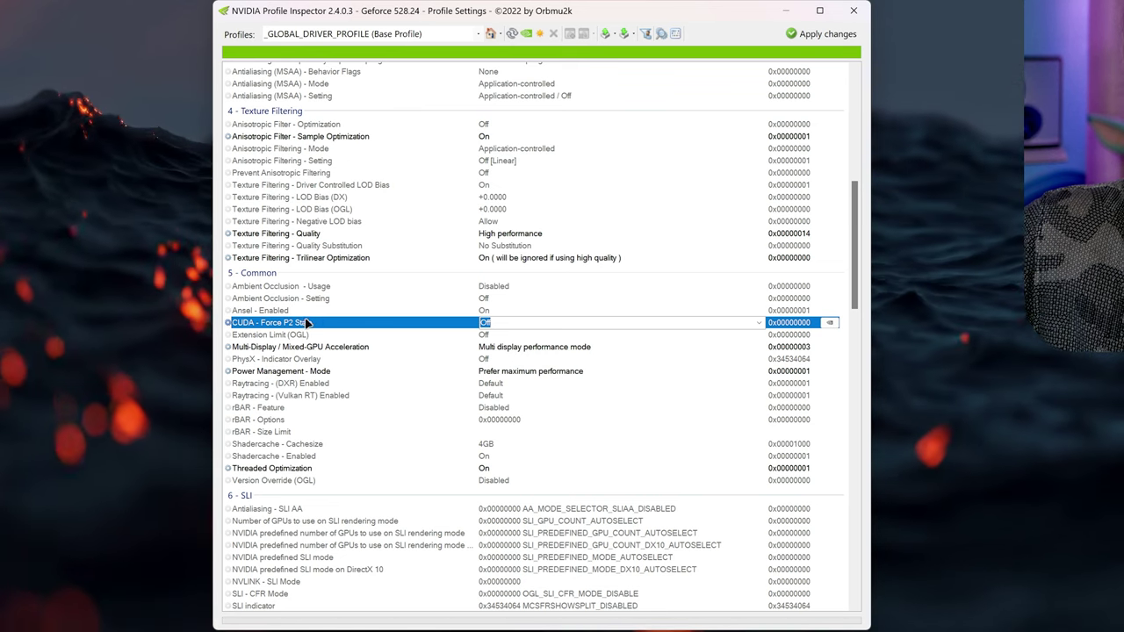
scroll(322, 324, "up", 12)
scroll(376, 234, "down", 10)
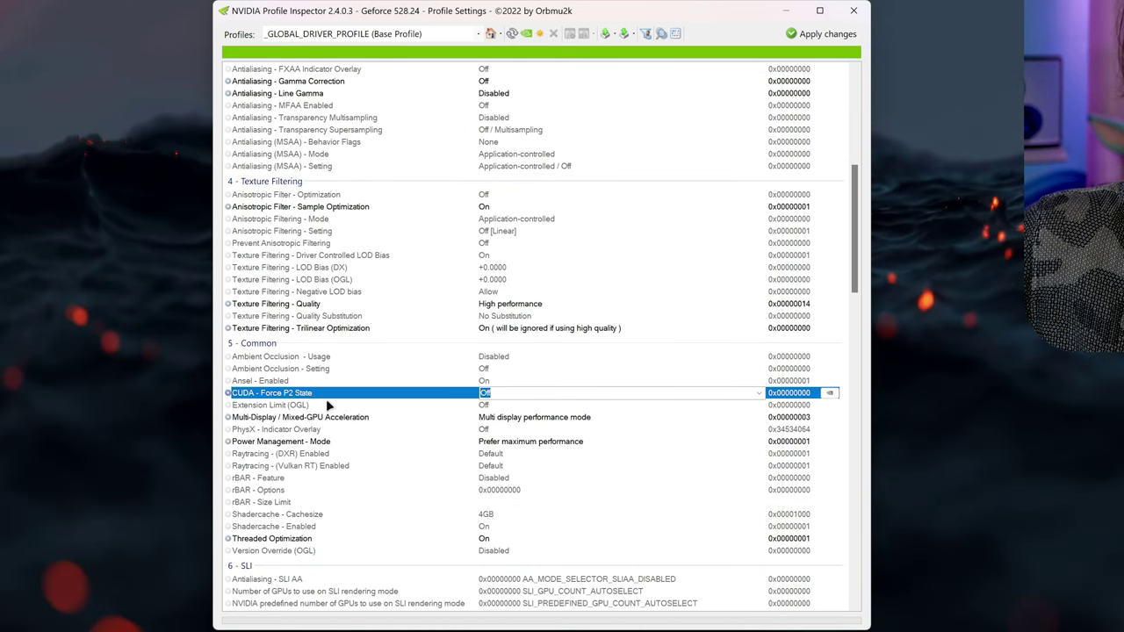
Check that Mixed-GPU Acceleration uses Multi display performance mode, Power Management is Prefer maximum performance and Threaded Optimization is On
scroll(326, 399, "down", 5)
scroll(348, 268, "up", 1)
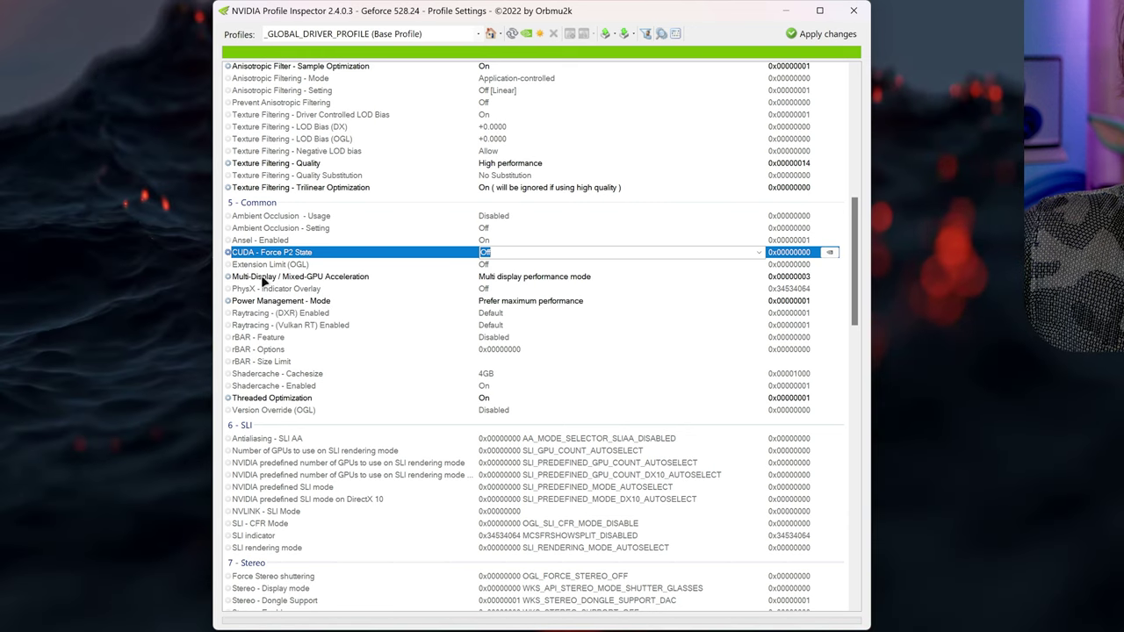
left_click(263, 276)
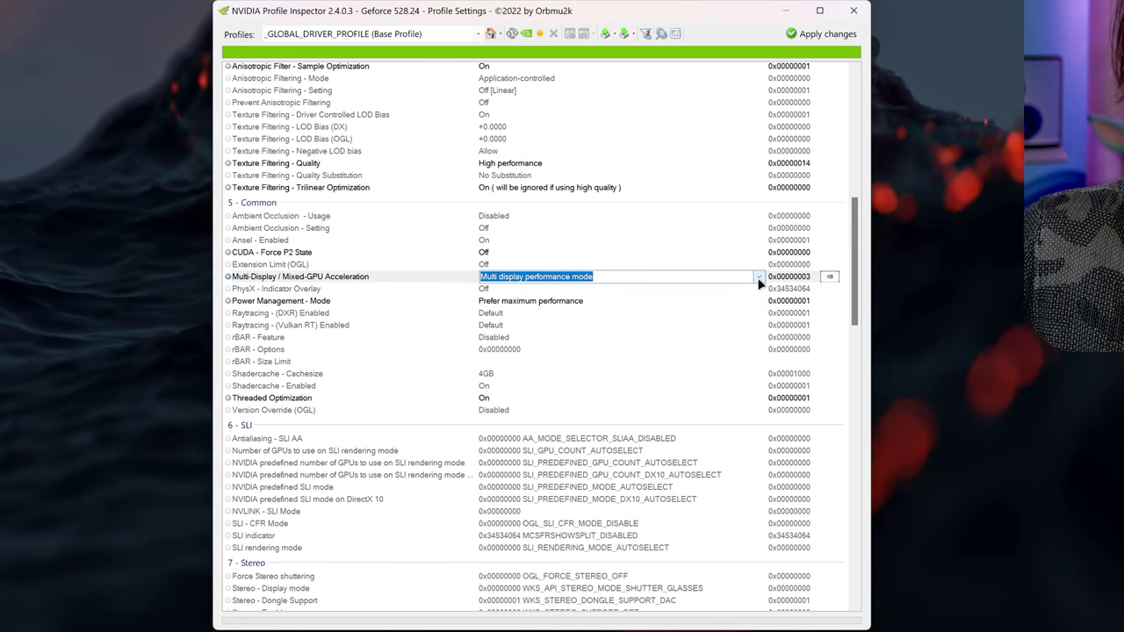
left_click(372, 301)
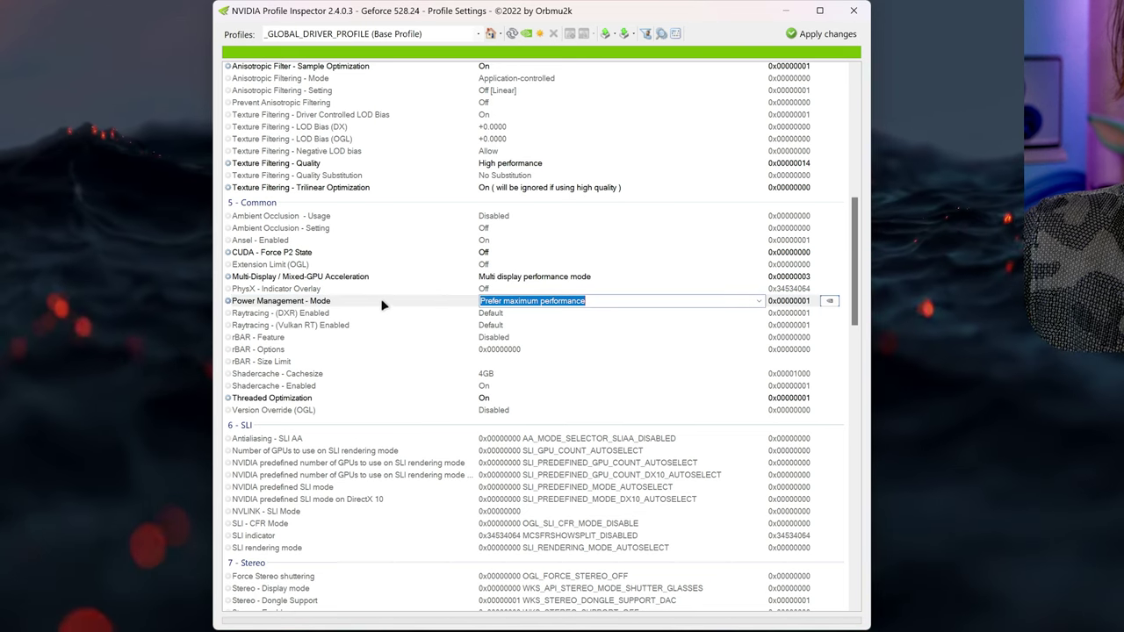
scroll(351, 303, "down", 3)
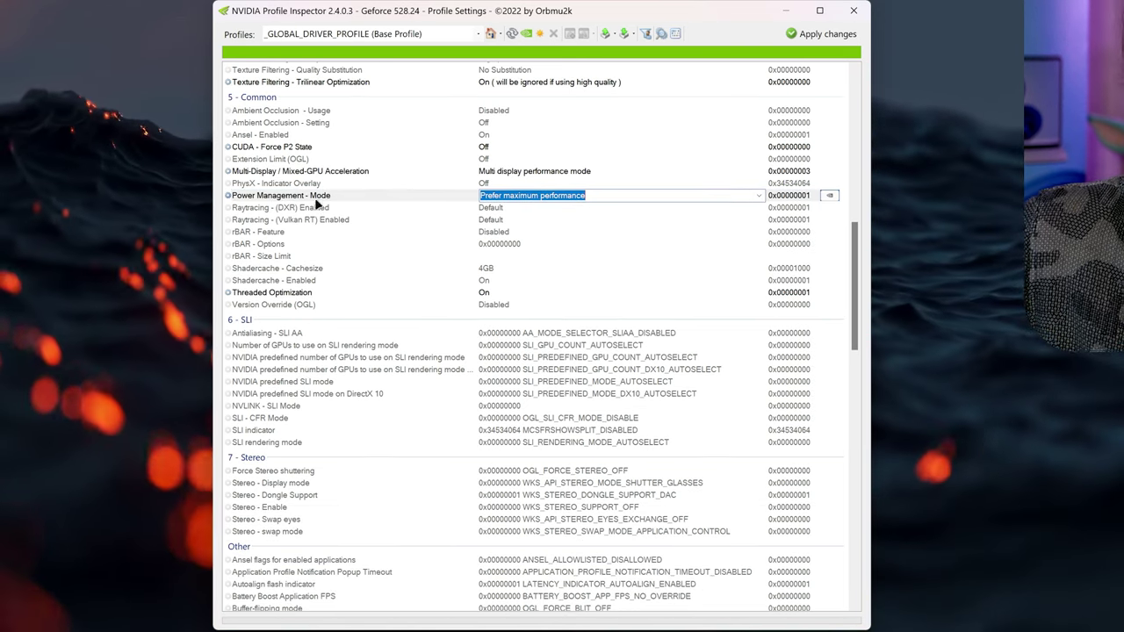
left_click(292, 294)
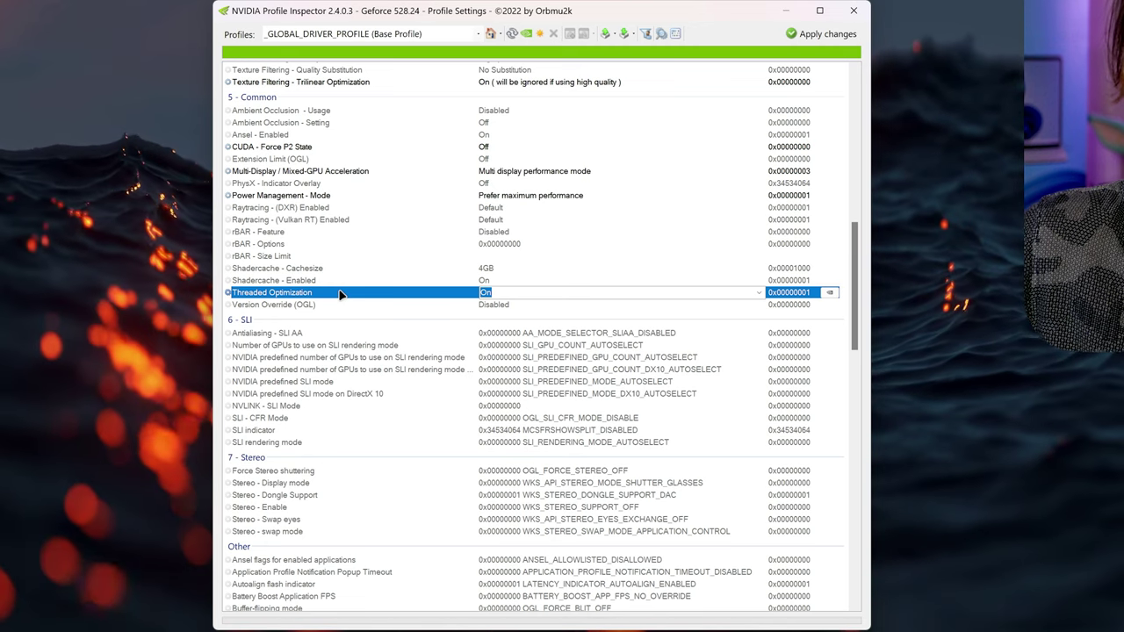
Set Display the VRR Overlay Indicator in the Other section to 0x00000000 VRROVERLAYINDICATOR_DISABLED
scroll(340, 298, "down", 10)
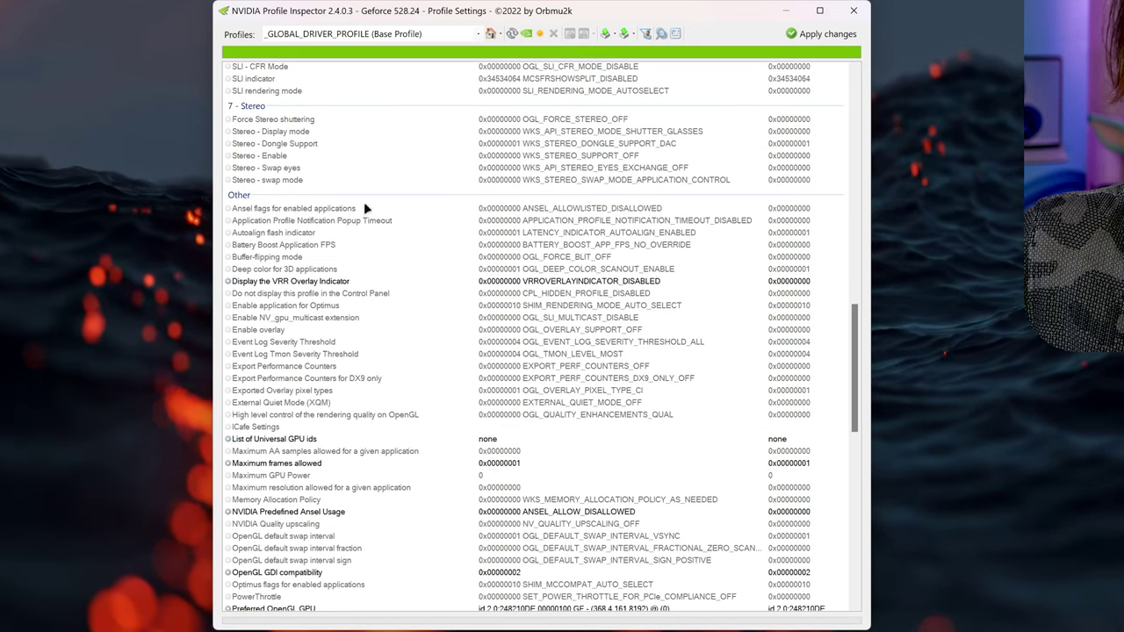
left_click(272, 282)
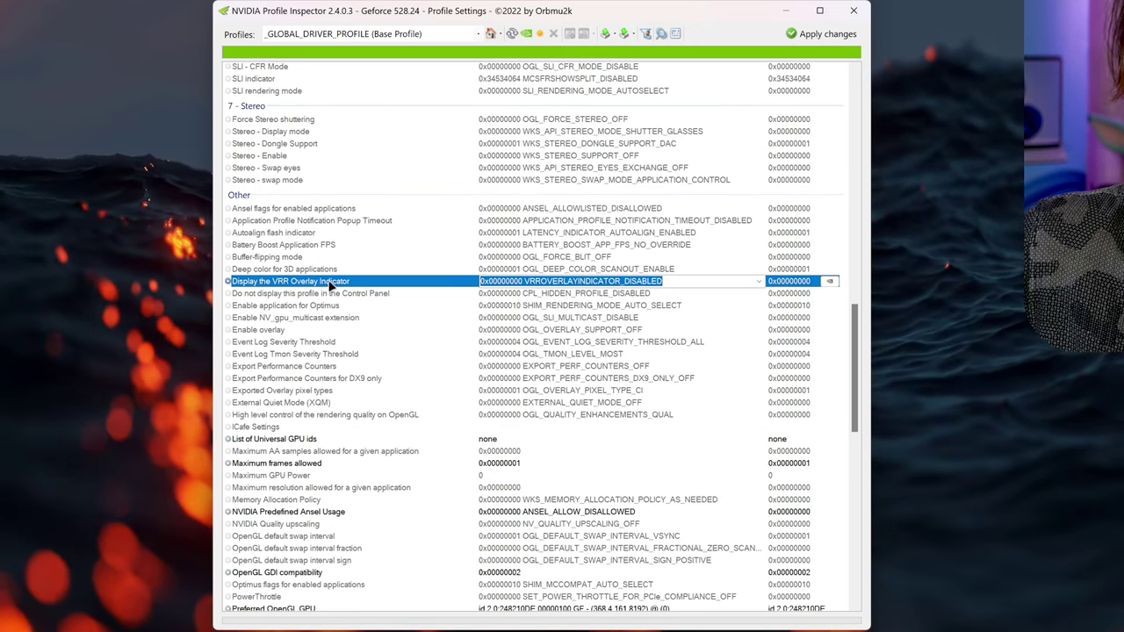
left_click(759, 281)
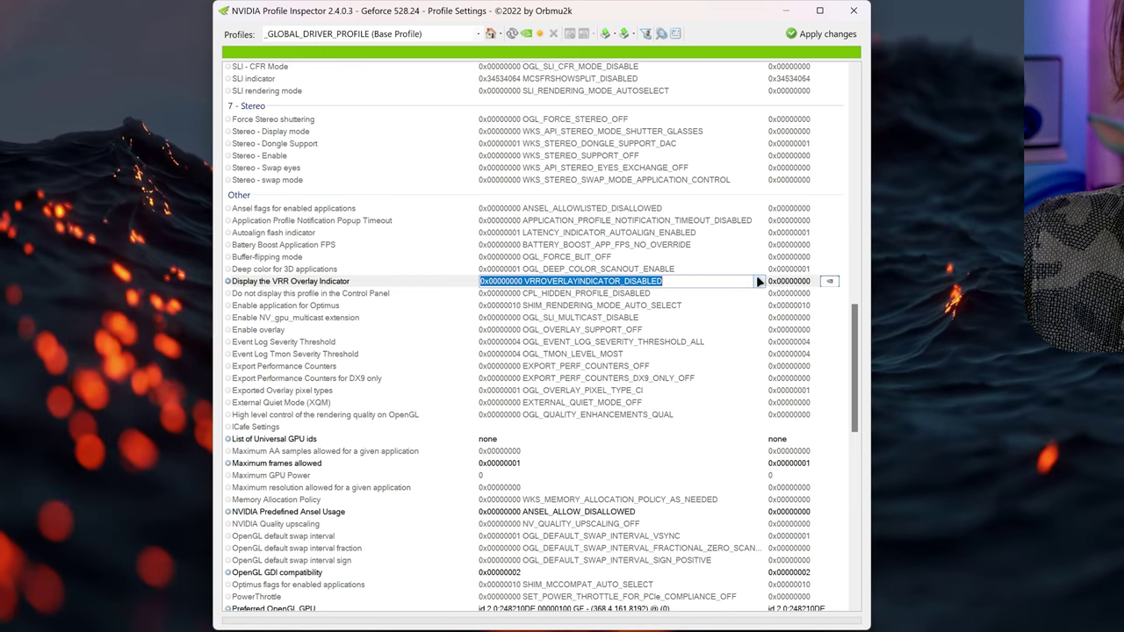
left_click(756, 279)
left_click(571, 292)
left_click(299, 281)
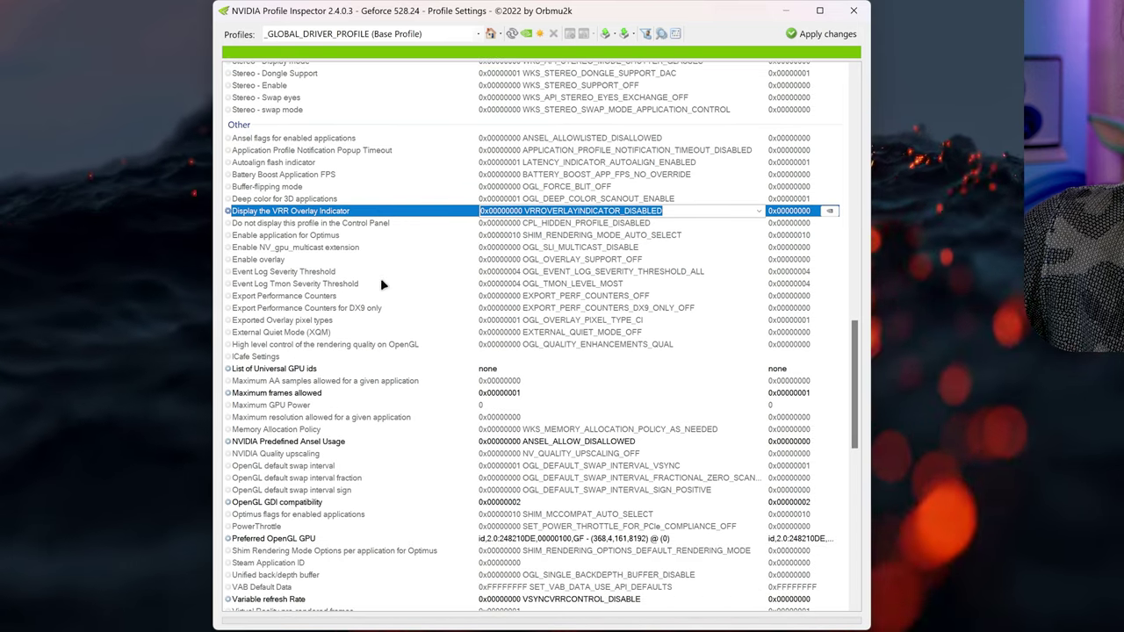
Check that Maximum frames allowed in the Other section is set to 0x00000001
left_click(246, 392)
left_click(513, 393)
left_click_drag(518, 393, 571, 393)
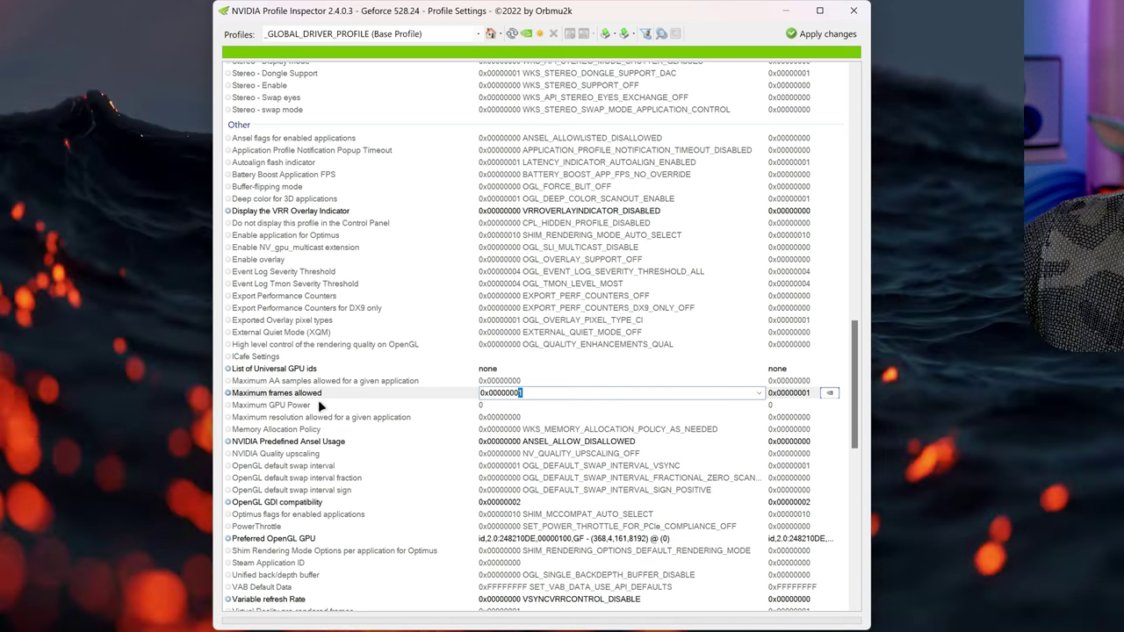
left_click(307, 394)
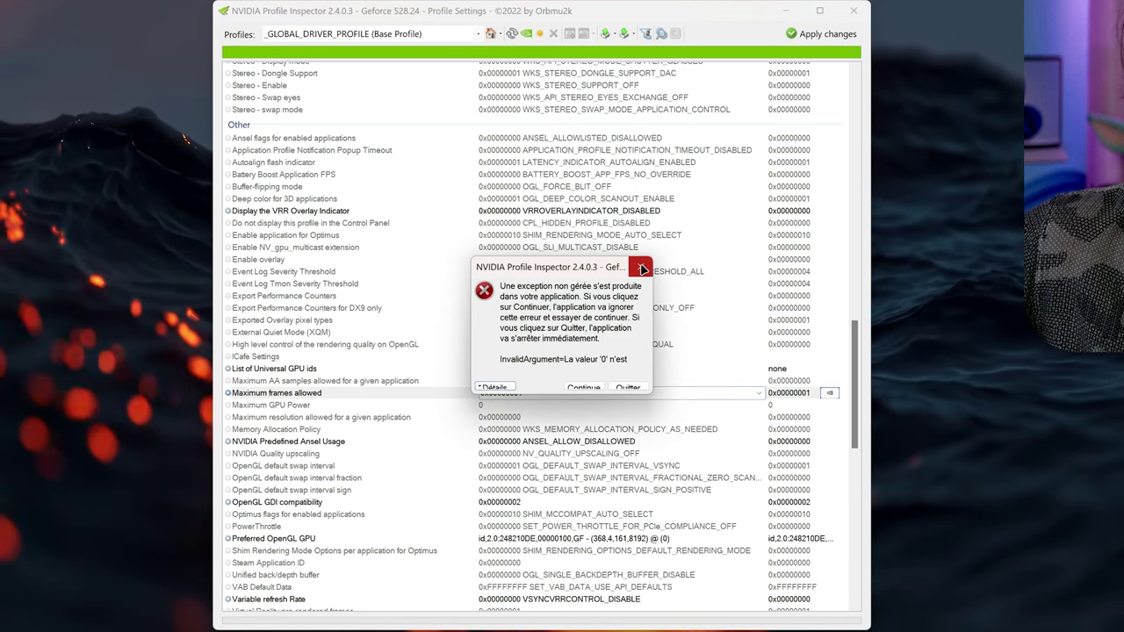